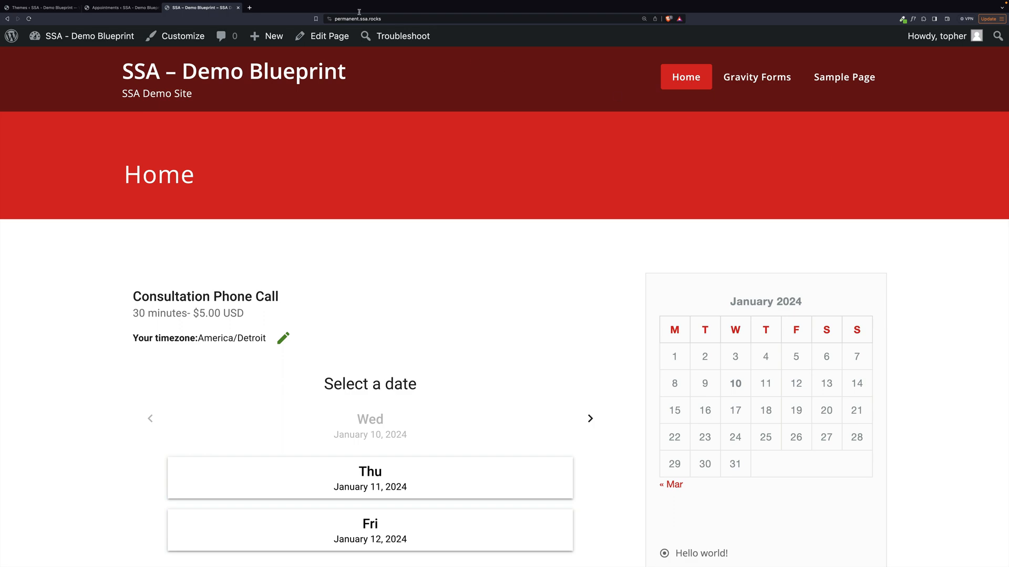
- Look over the Themes page, the Appointments settings and the site home page, ending on Appointments settings
left_click(35, 8)
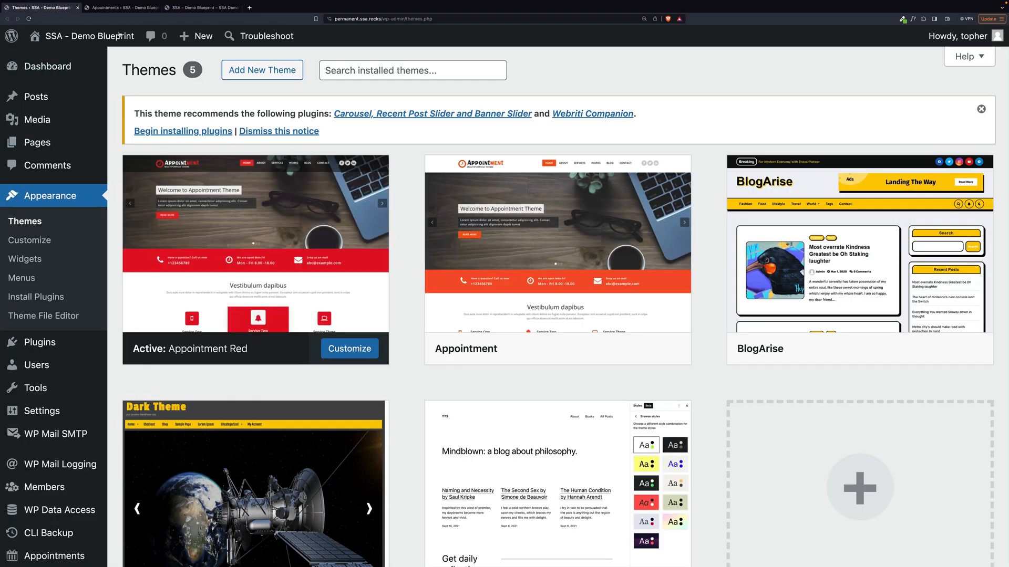
left_click(118, 9)
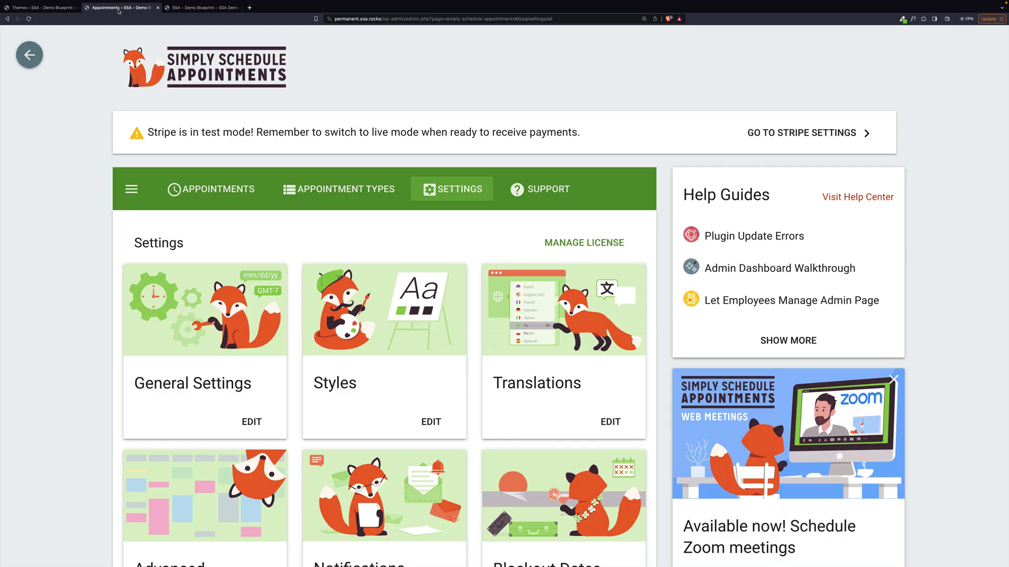
left_click(204, 8)
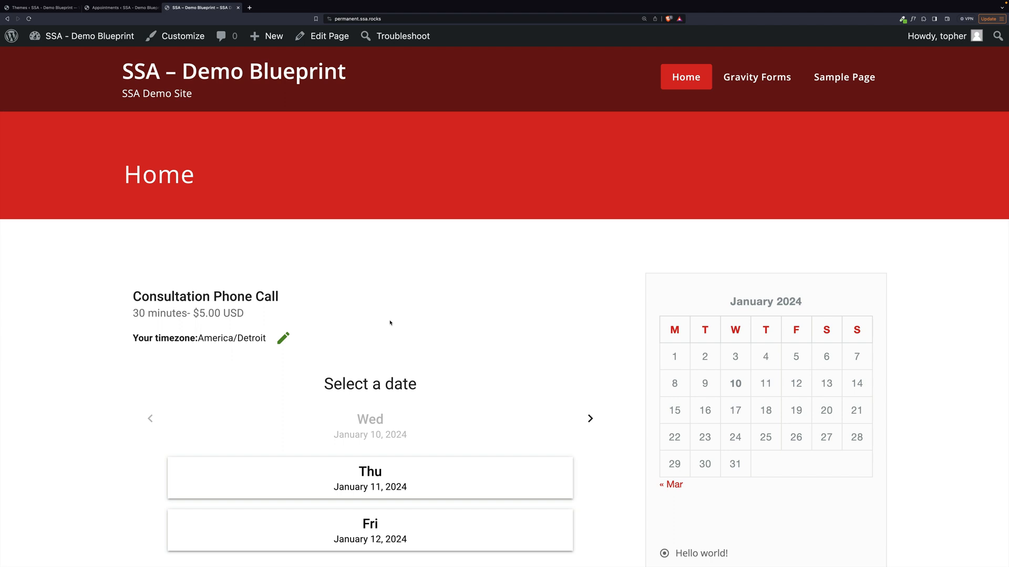
left_click(113, 8)
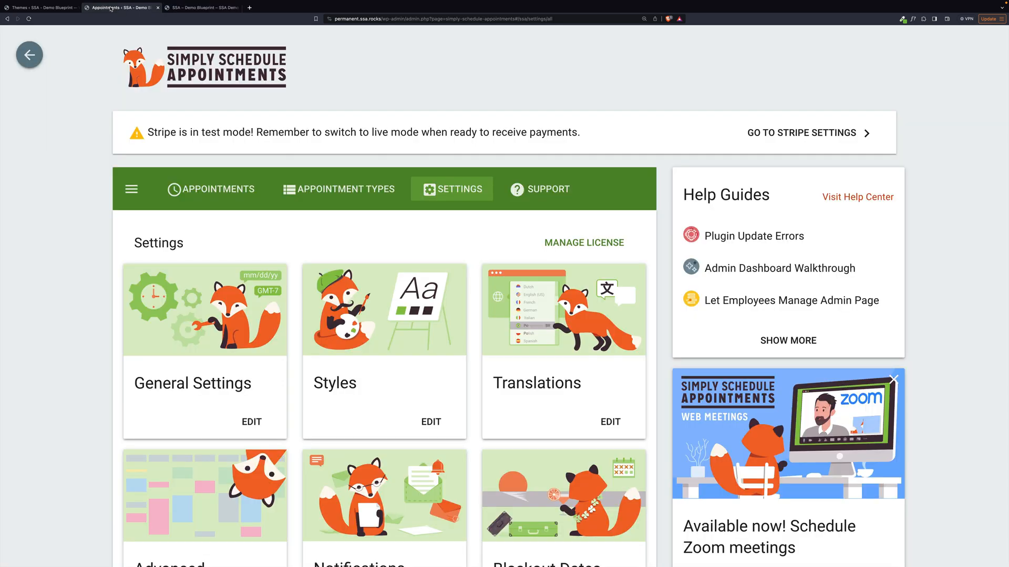
- Review the Styles settings (accent #558b2f, white, Roboto, 1rem), then go to the site home page
left_click(386, 312)
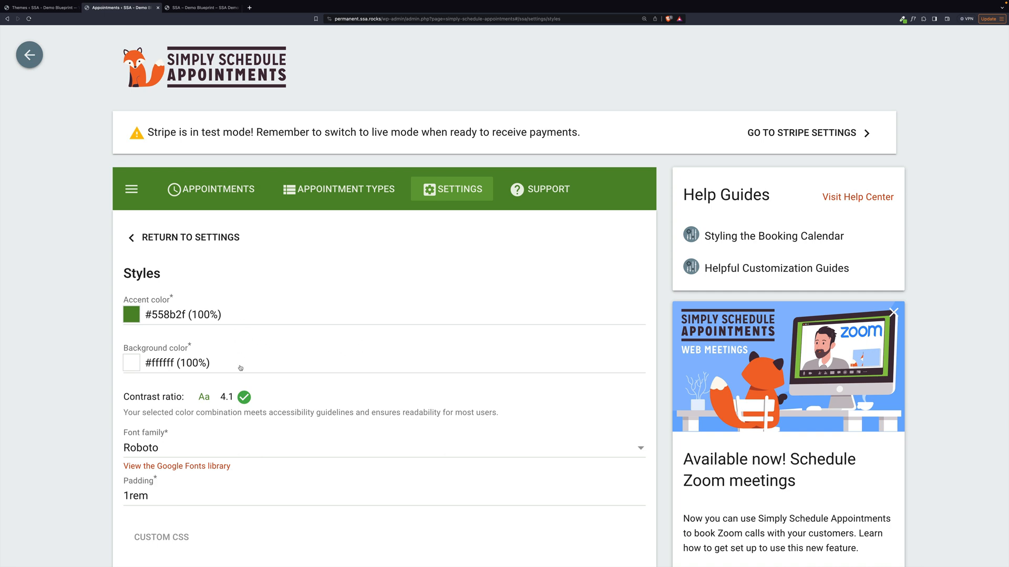
left_click(200, 9)
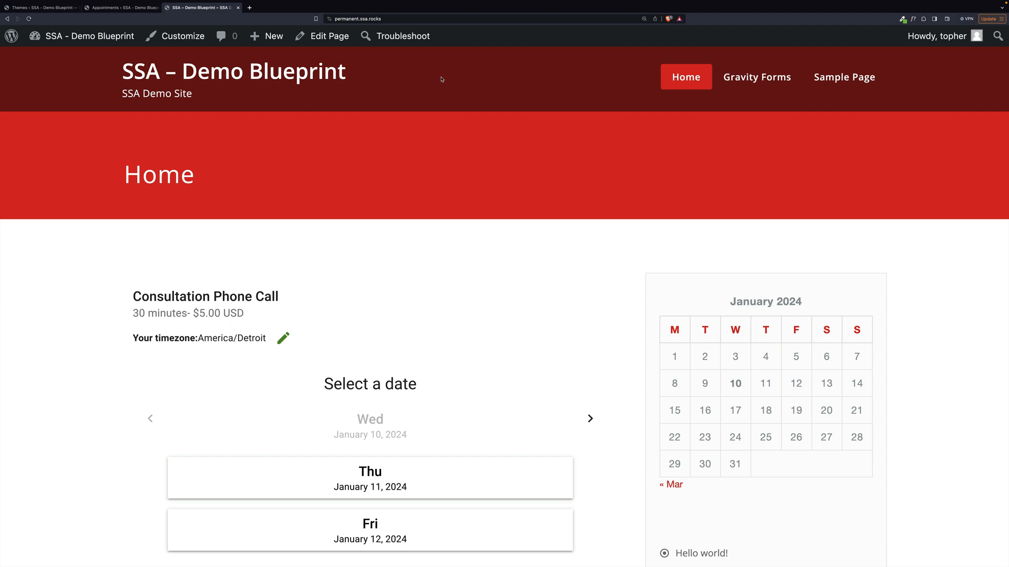
- Sample and copy the site header's dark red colour with the ColorZilla eyedropper
left_click(902, 19)
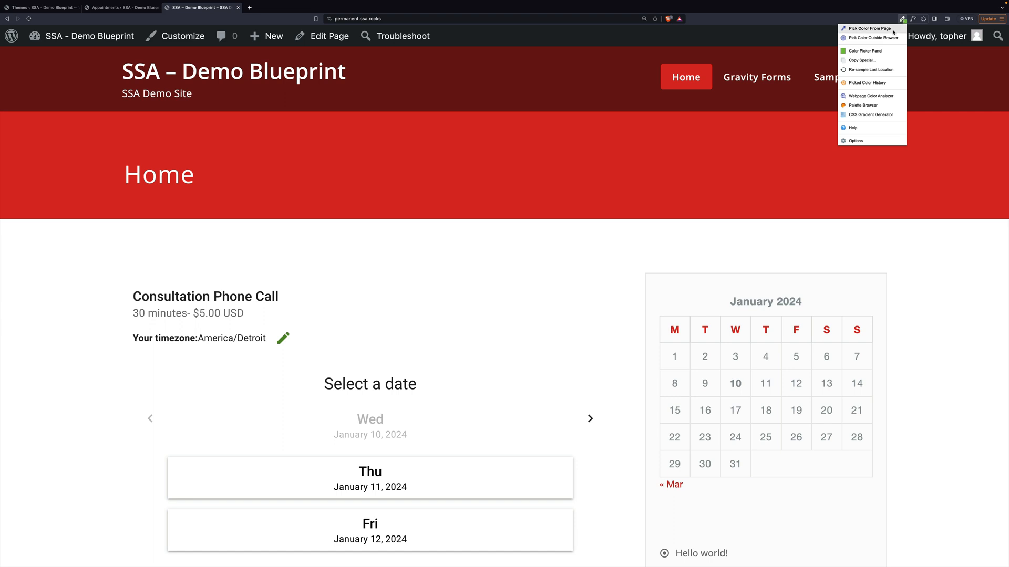
left_click(870, 28)
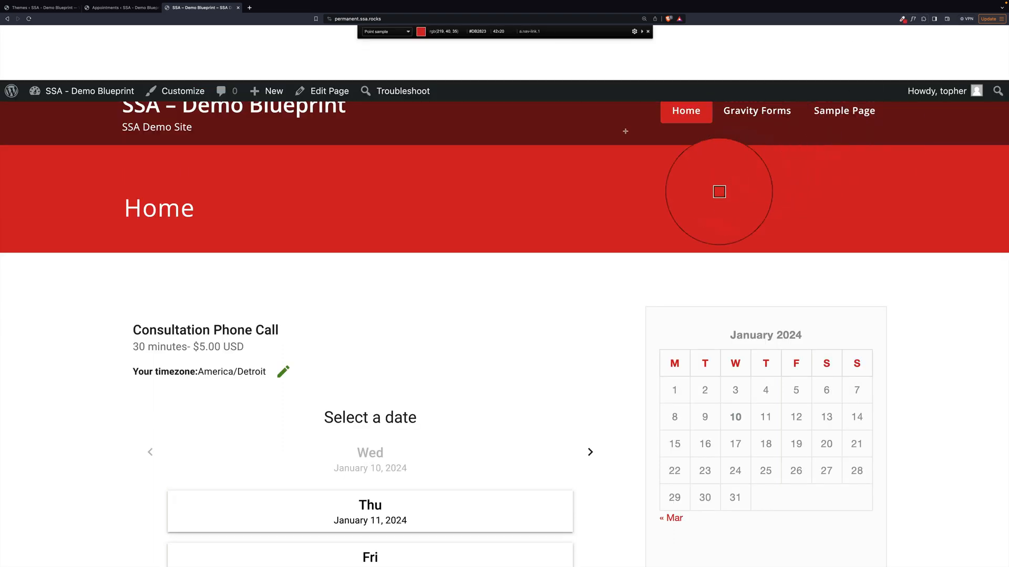
left_click(502, 123)
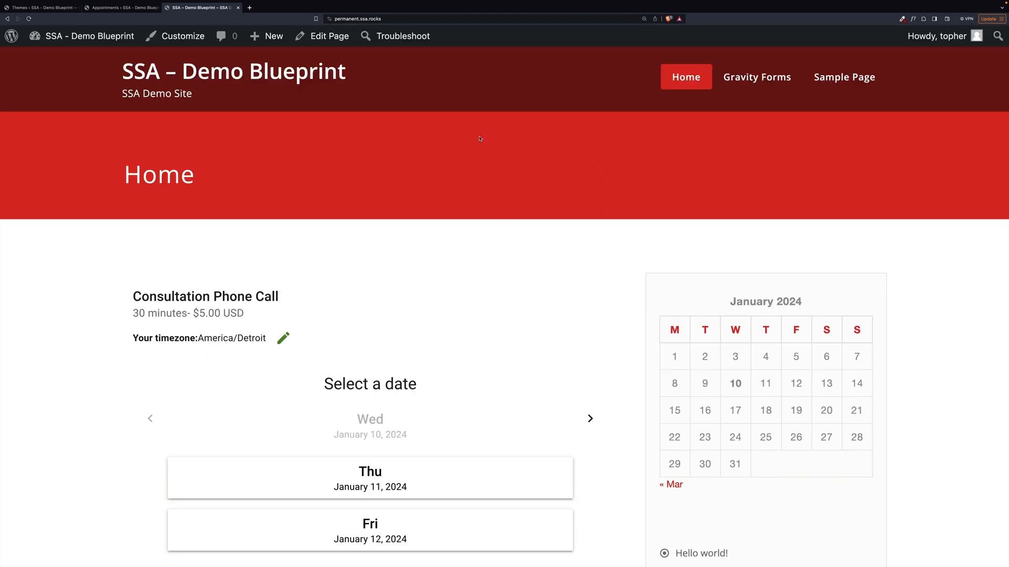
- Set the booking form accent colour to the sampled dark red #6E1513 and save the styles
left_click(127, 8)
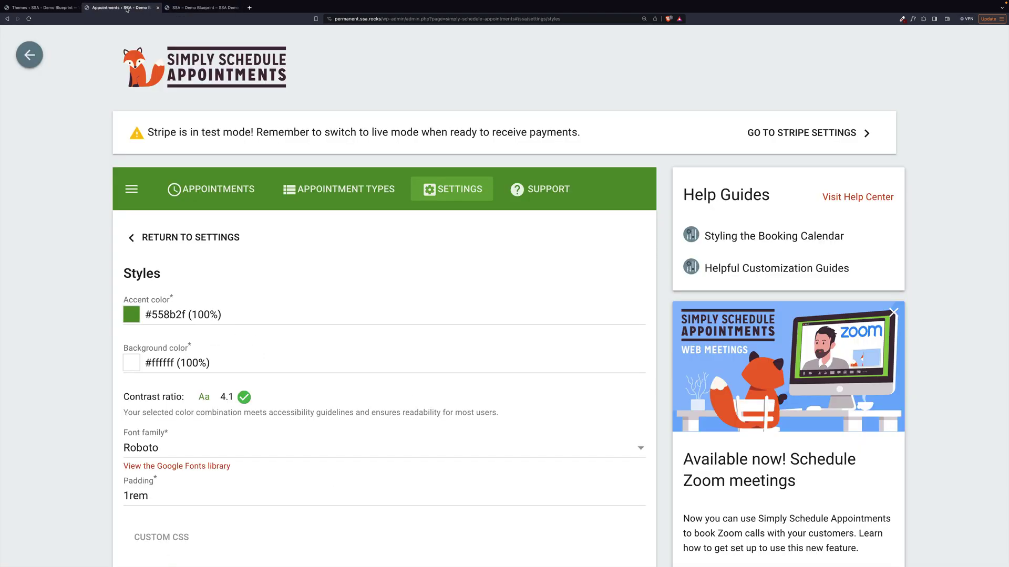
left_click(171, 313)
left_click(203, 315)
left_click(204, 315)
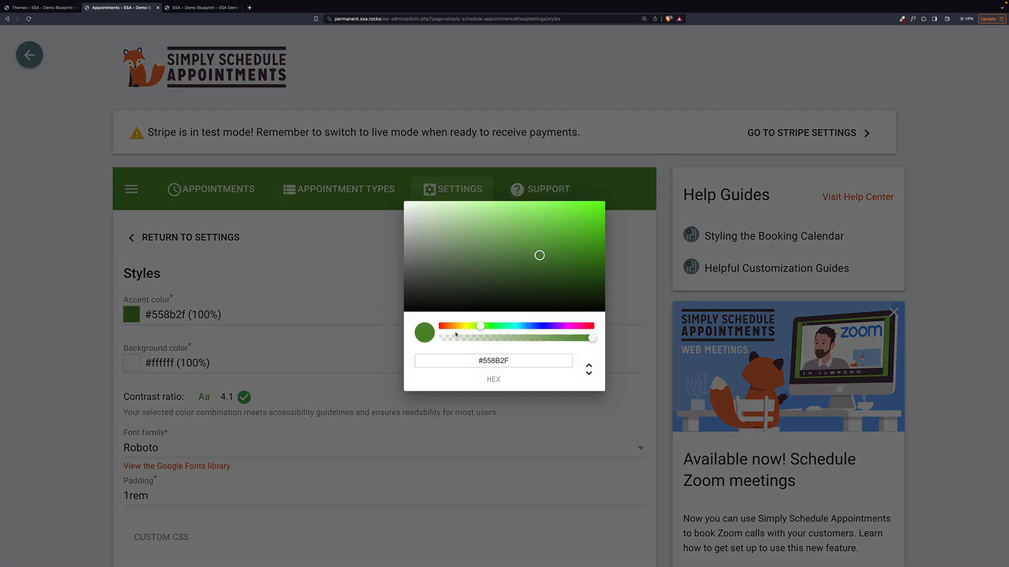
double_click(493, 360)
key("ctrl+v")
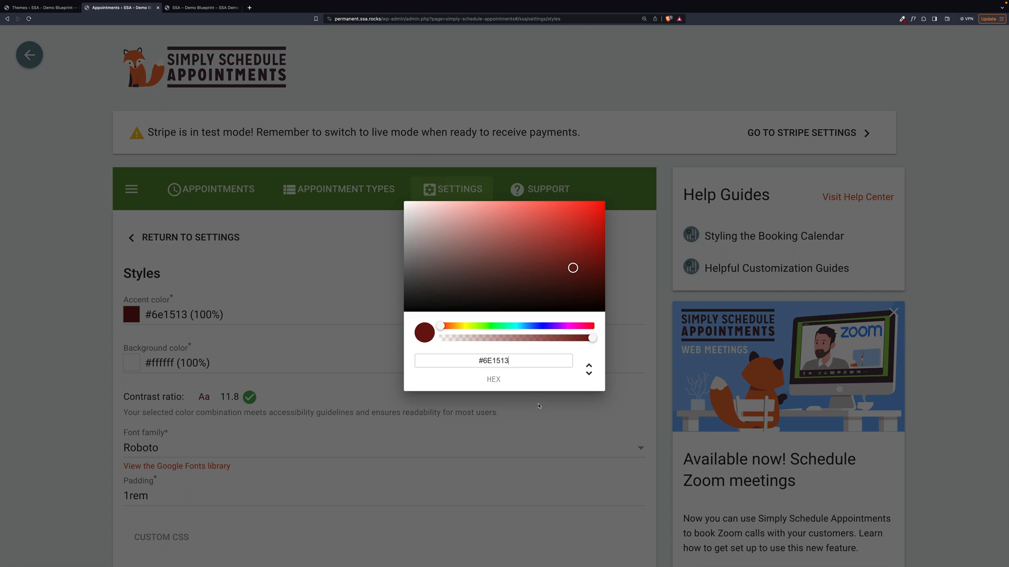
key("Return")
scroll(210, 383, "down", 3)
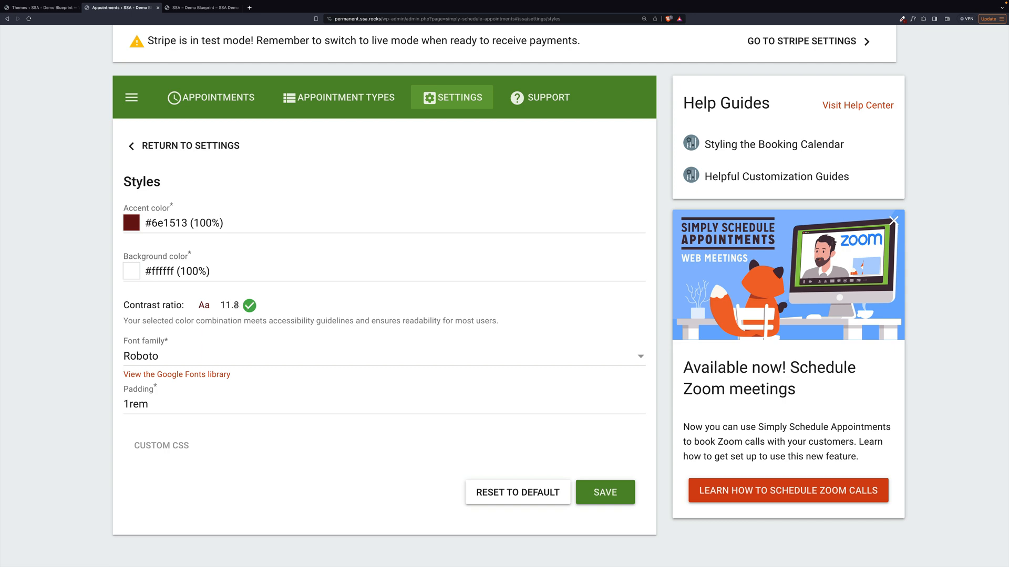
left_click(604, 492)
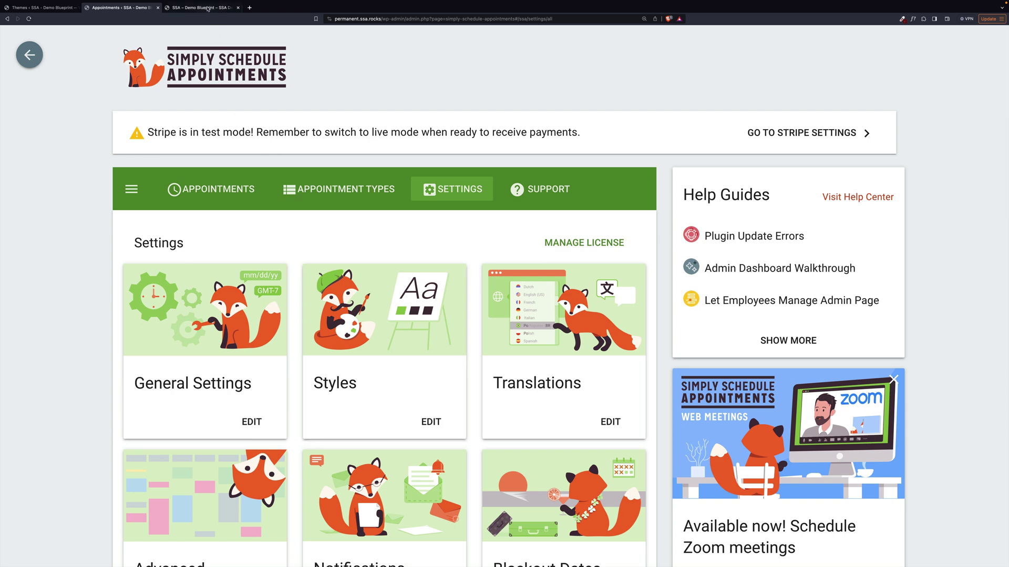
- Reload the home page to see dark red accents on January 11's times, and identify the site fonts with WhatFont
left_click(202, 7)
mouse_move(81, 35)
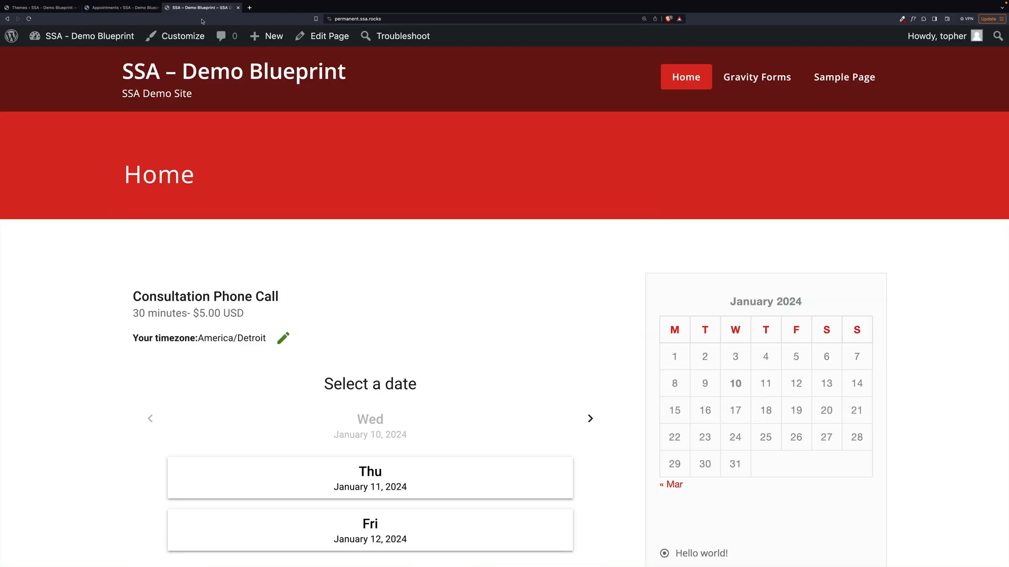
left_click(30, 19)
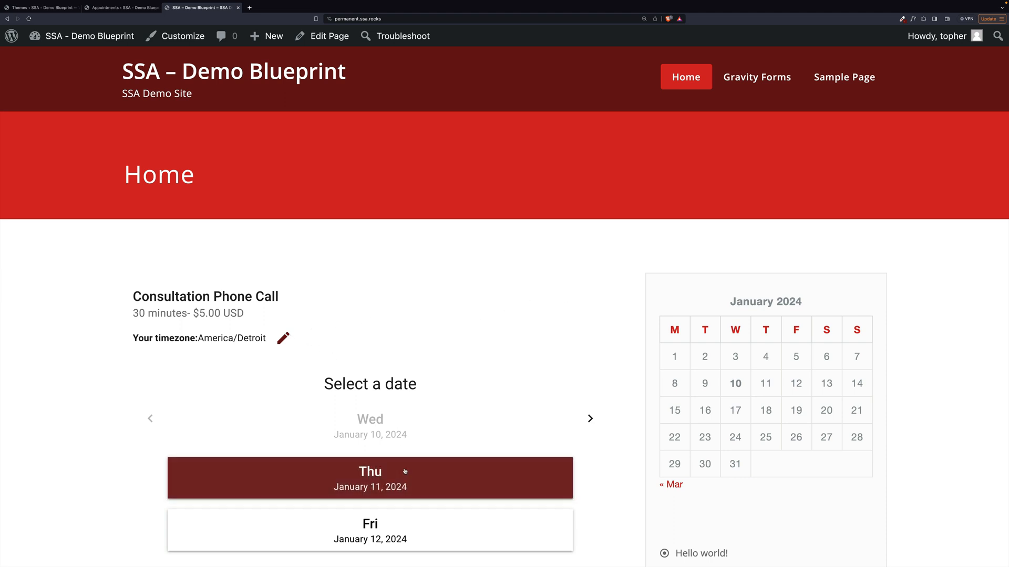
scroll(430, 479, "down", 4)
scroll(430, 394, "down", 4)
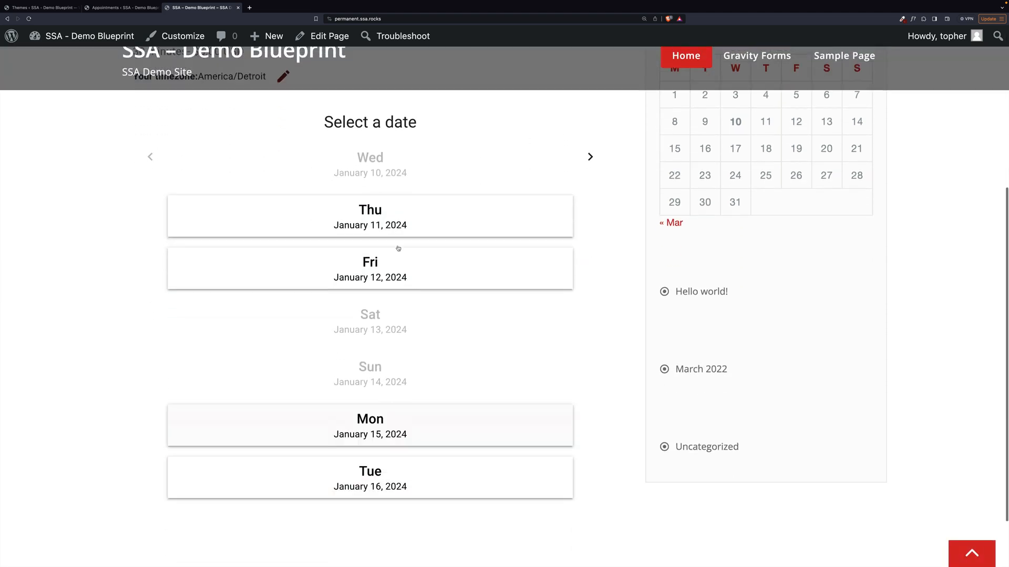
left_click(384, 216)
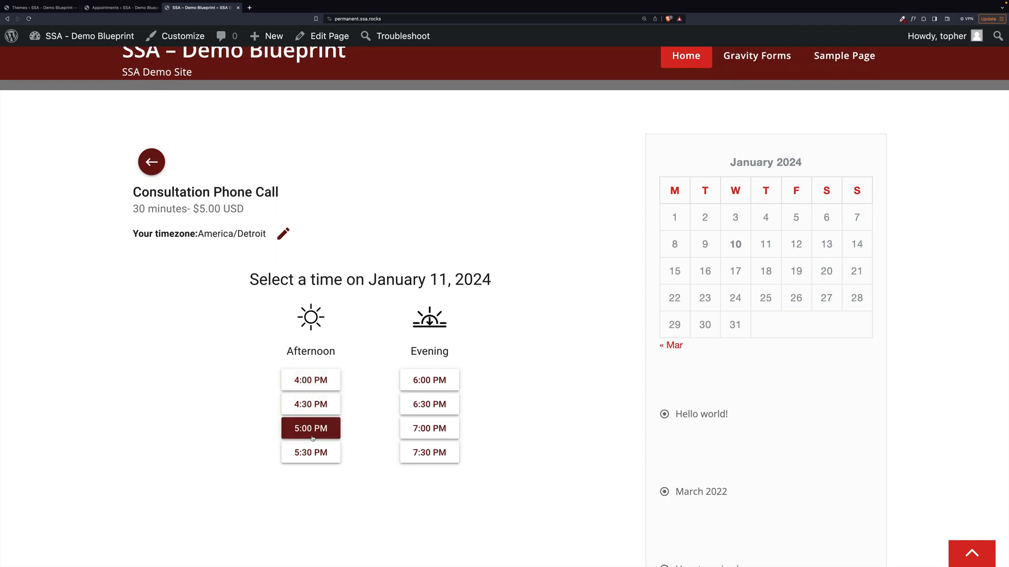
scroll(334, 241, "up", 5)
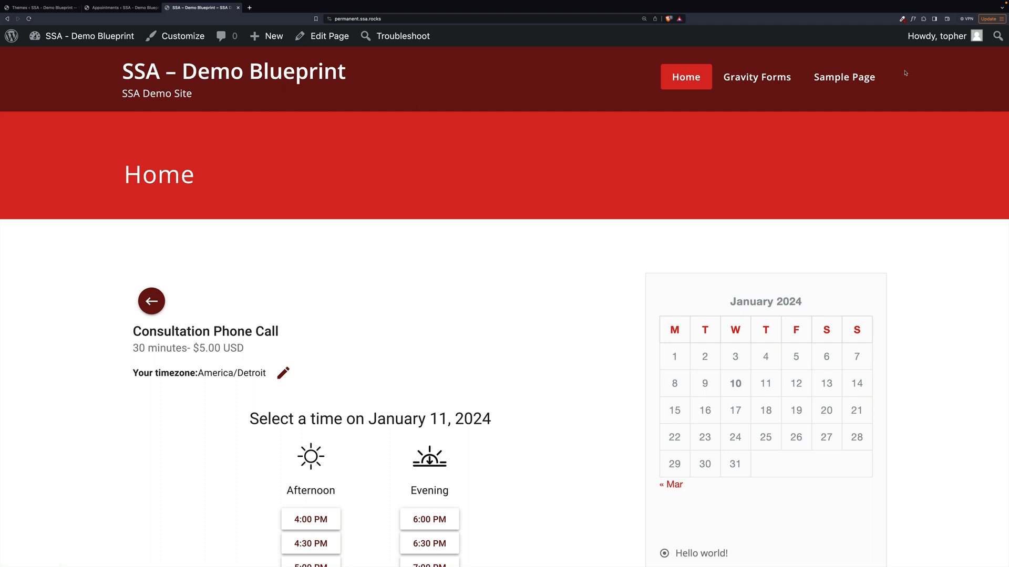
left_click(913, 21)
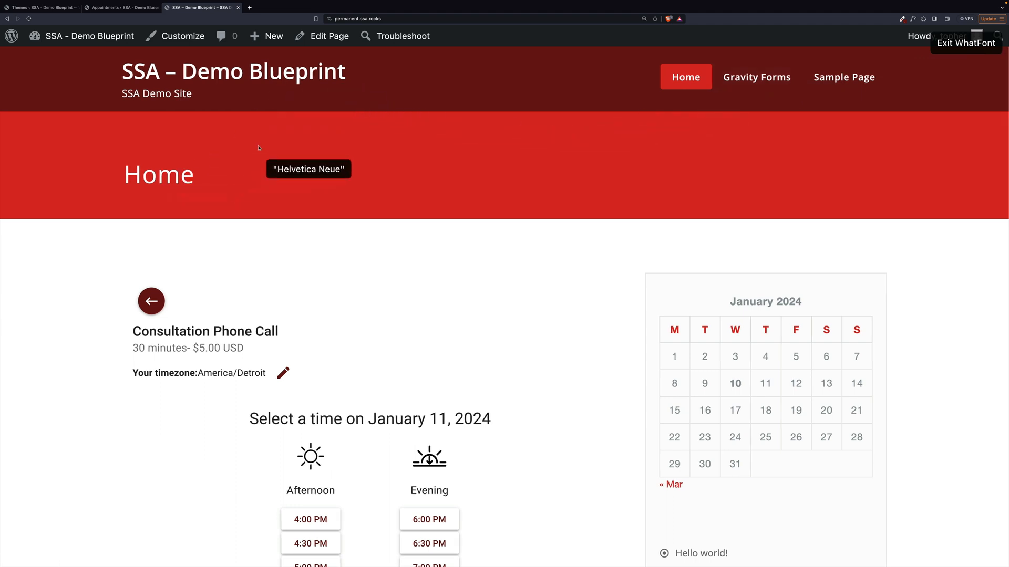
scroll(308, 166, "down", 1)
left_click(966, 42)
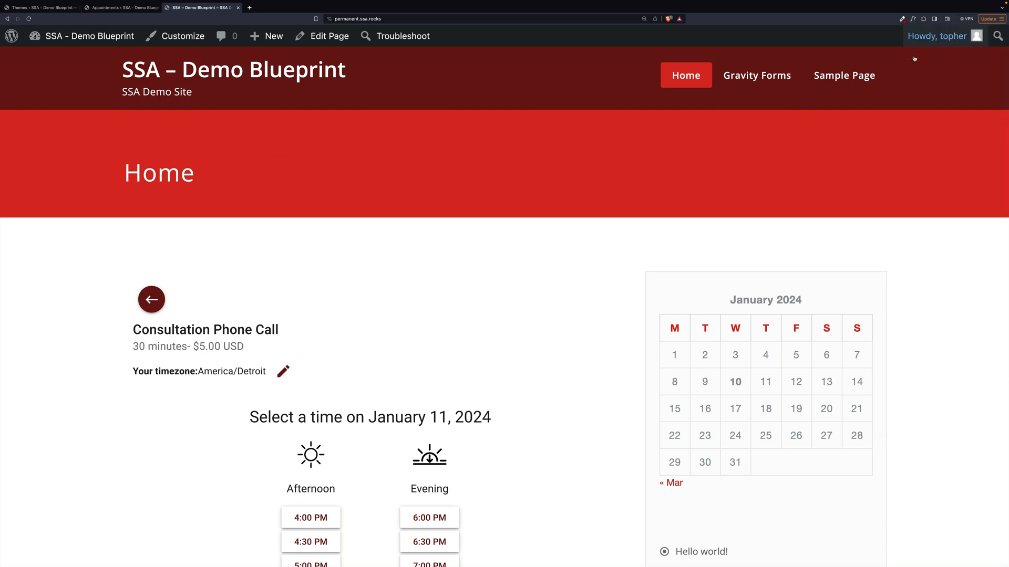
- Set the booking form font family to Open Sans, save, and view the site home page
left_click(120, 7)
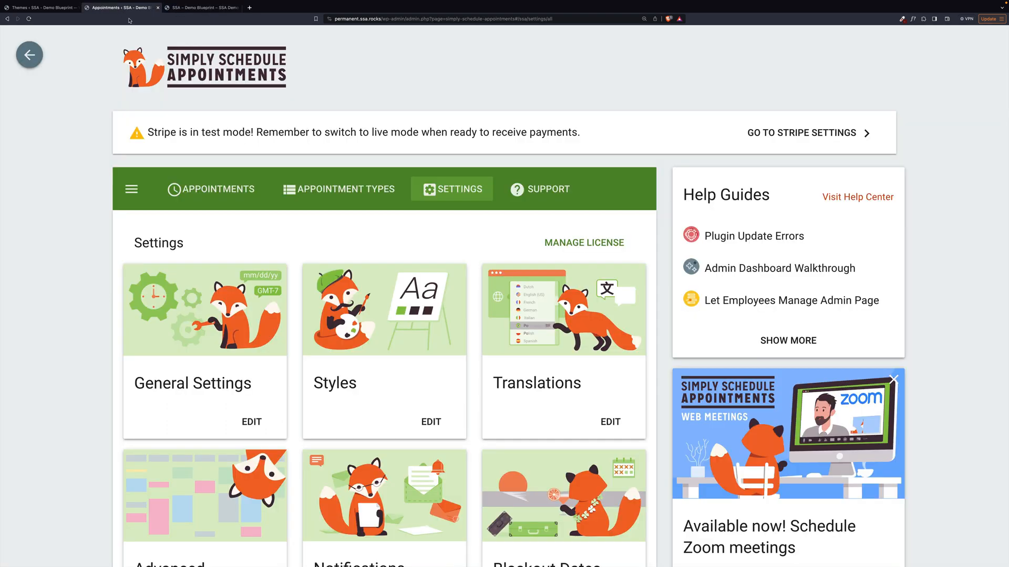
left_click(383, 347)
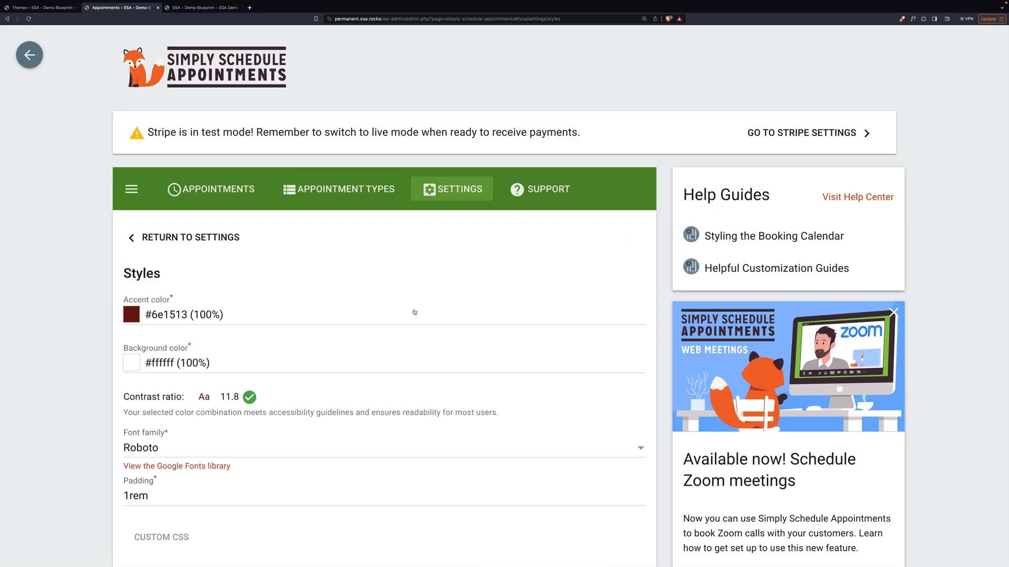
scroll(415, 313, "down", 3)
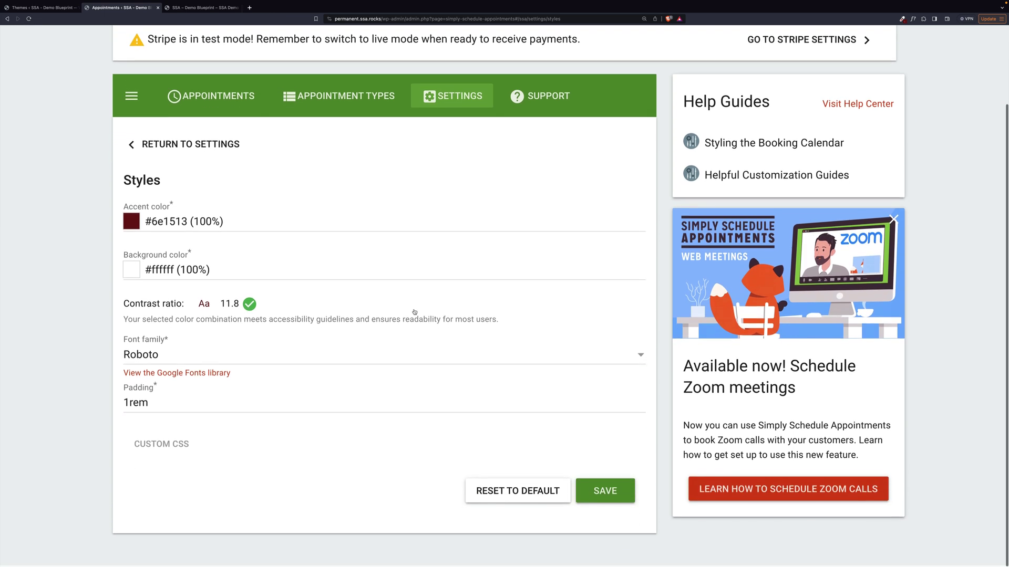
left_click(152, 357)
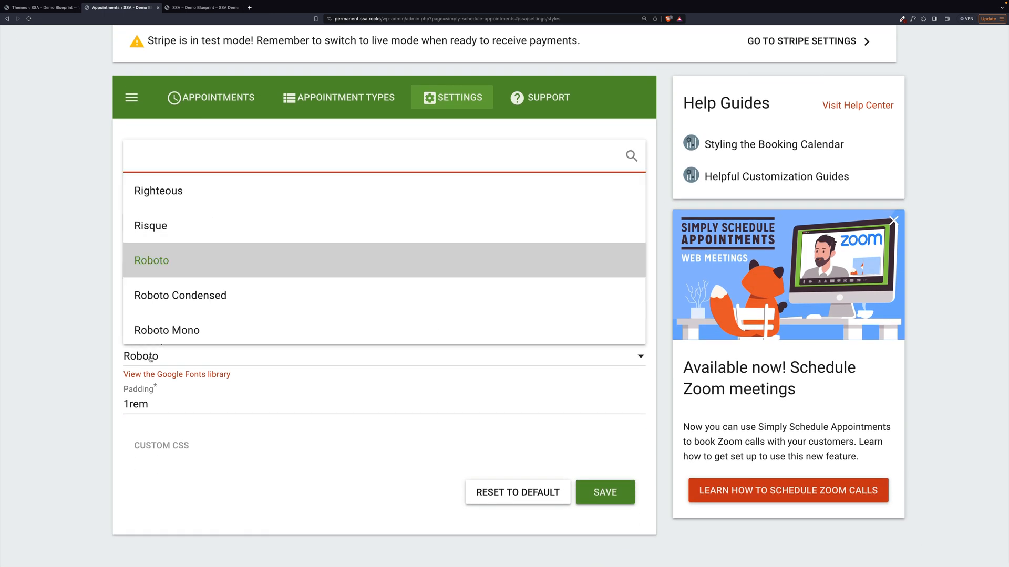
type("open")
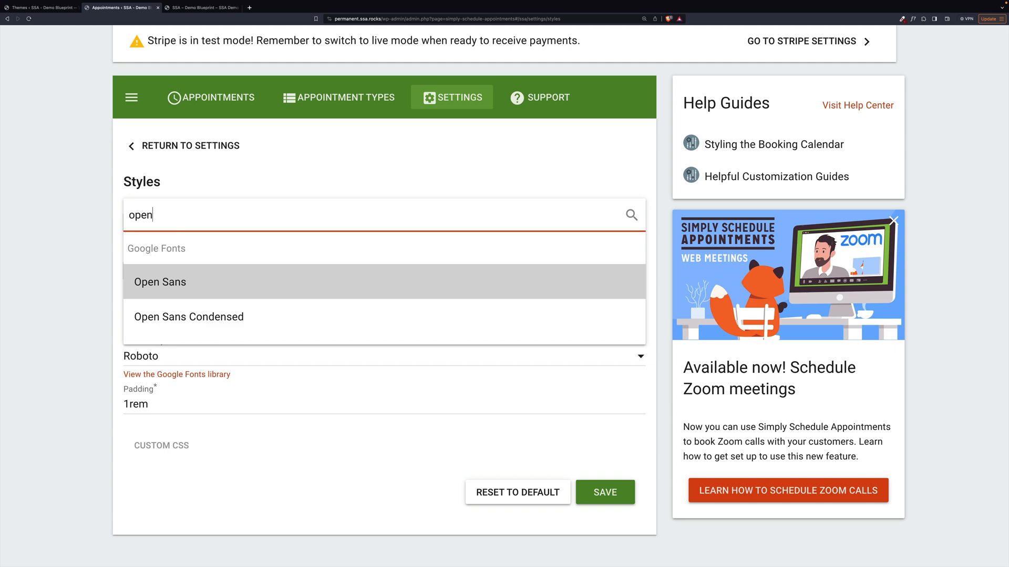
key("Return")
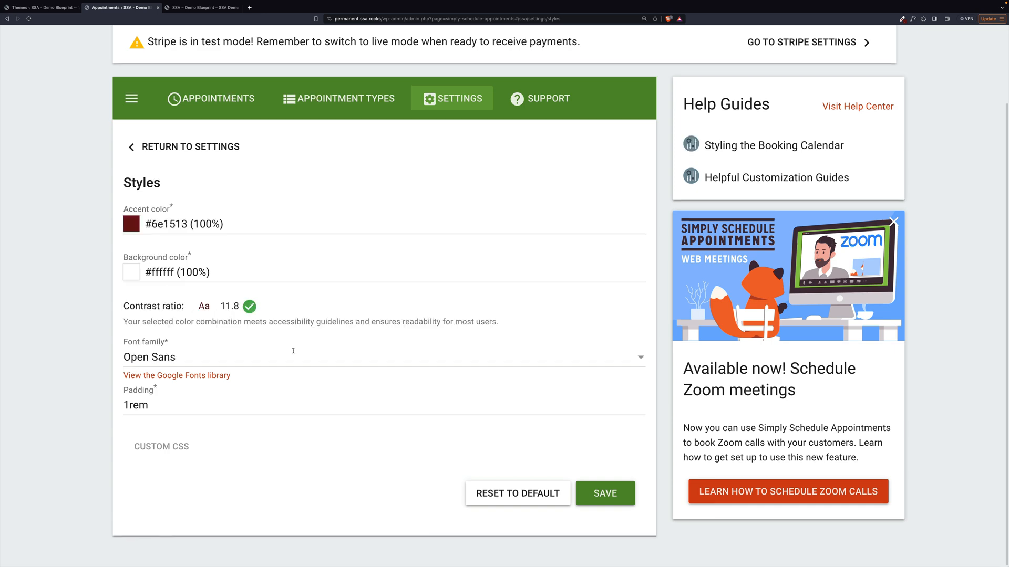
left_click(605, 494)
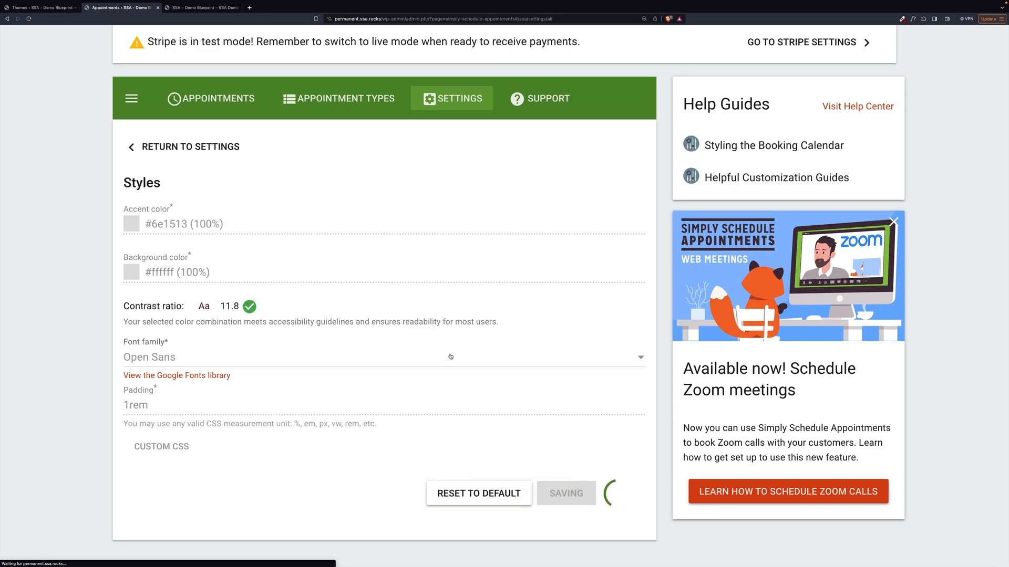
left_click(204, 7)
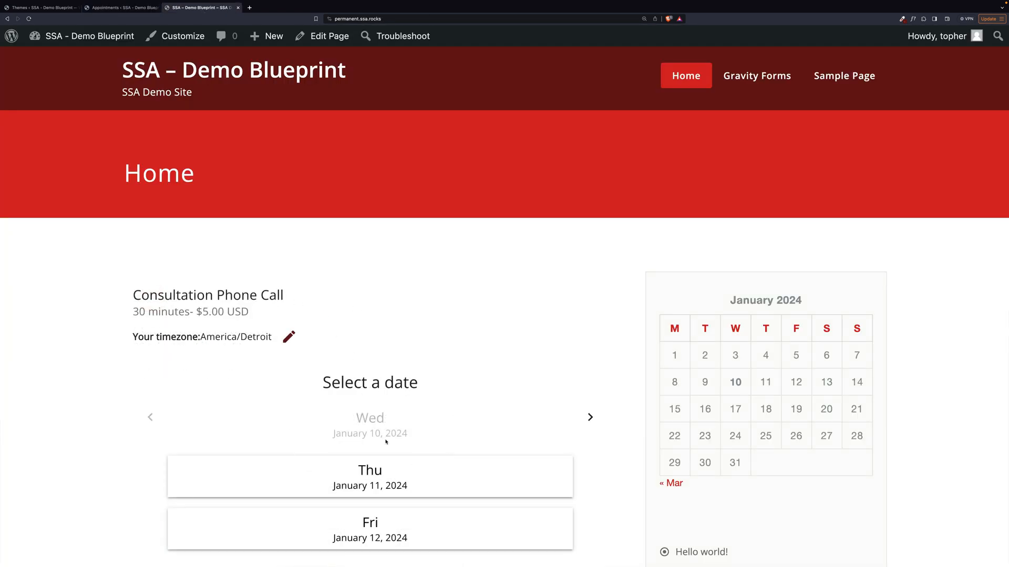
scroll(408, 490, "down", 3)
scroll(409, 481, "down", 2)
scroll(409, 478, "down", 1)
scroll(408, 477, "up", 3)
scroll(408, 478, "up", 3)
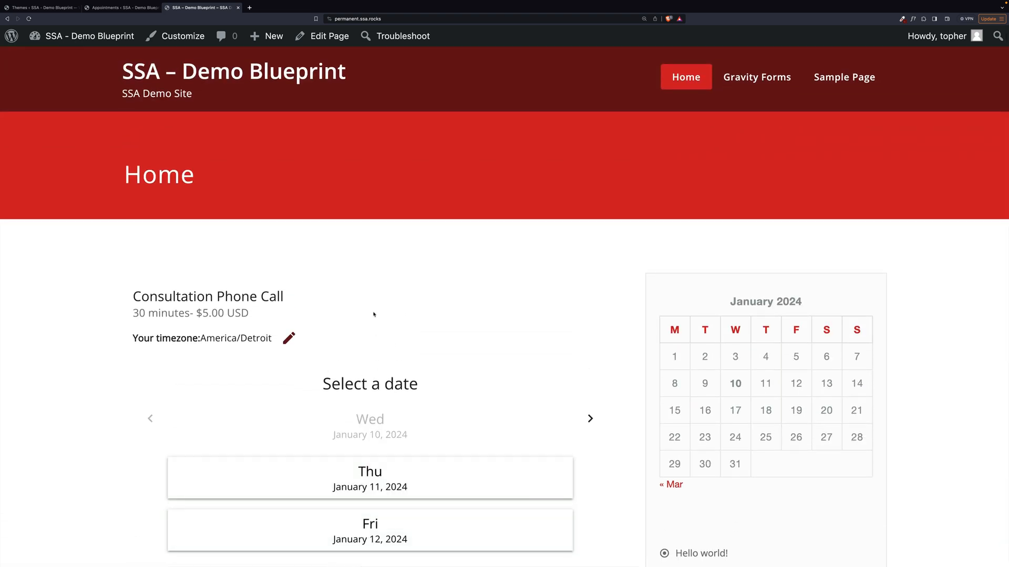
- Activate the Dark theme and reload the home page to see the restyled booking form
left_click(43, 6)
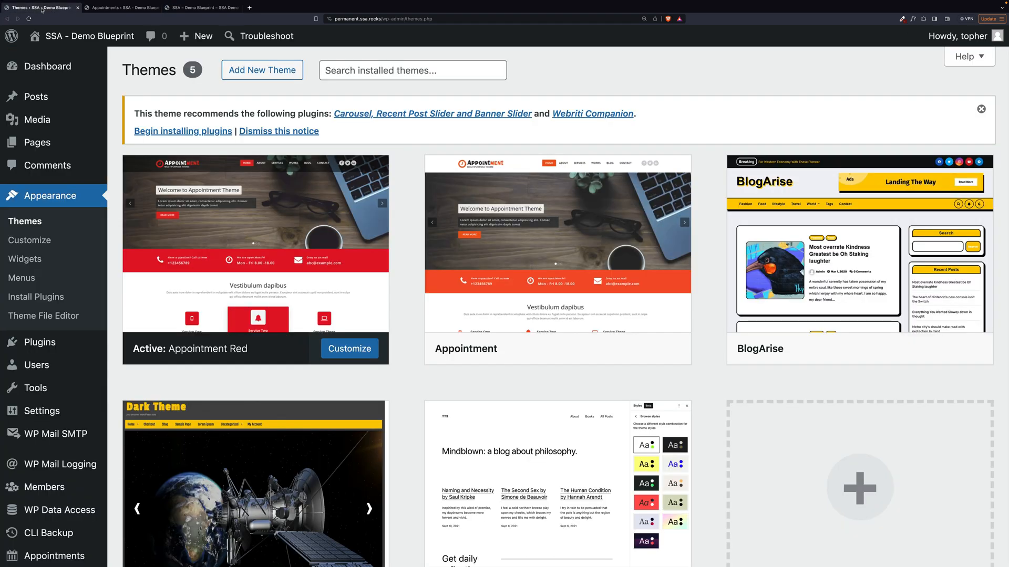
scroll(253, 316, "down", 3)
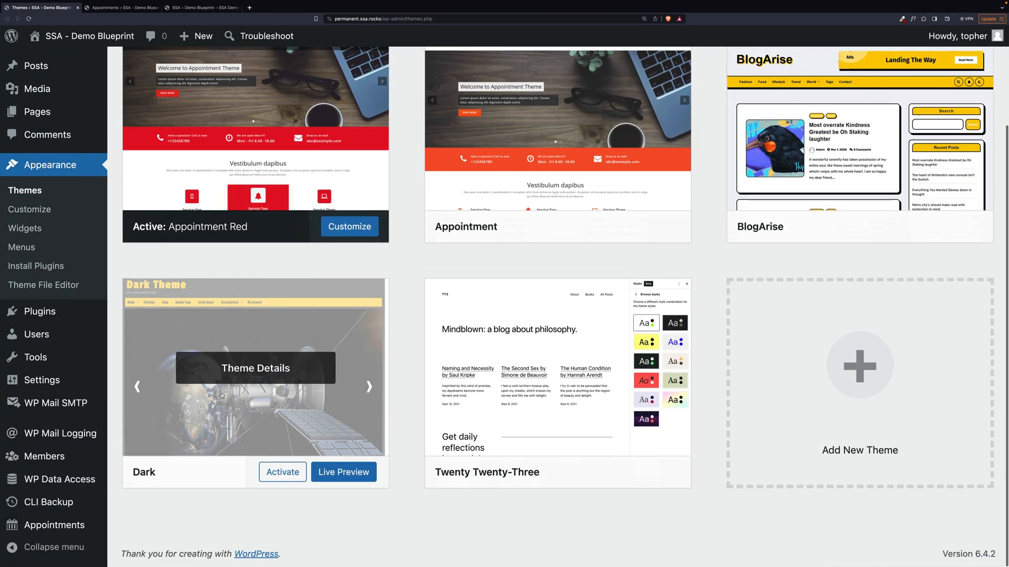
left_click(282, 473)
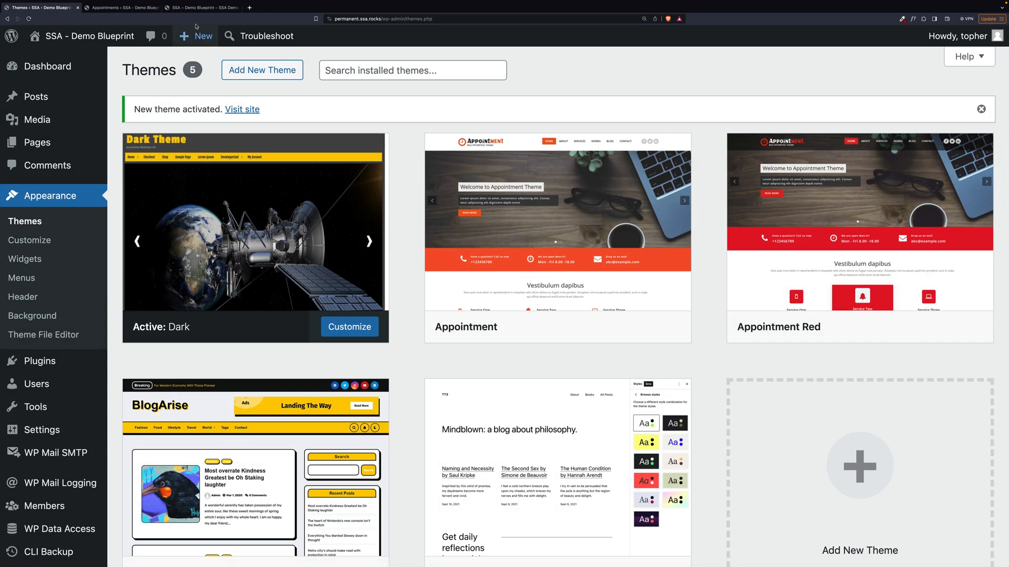
left_click(197, 6)
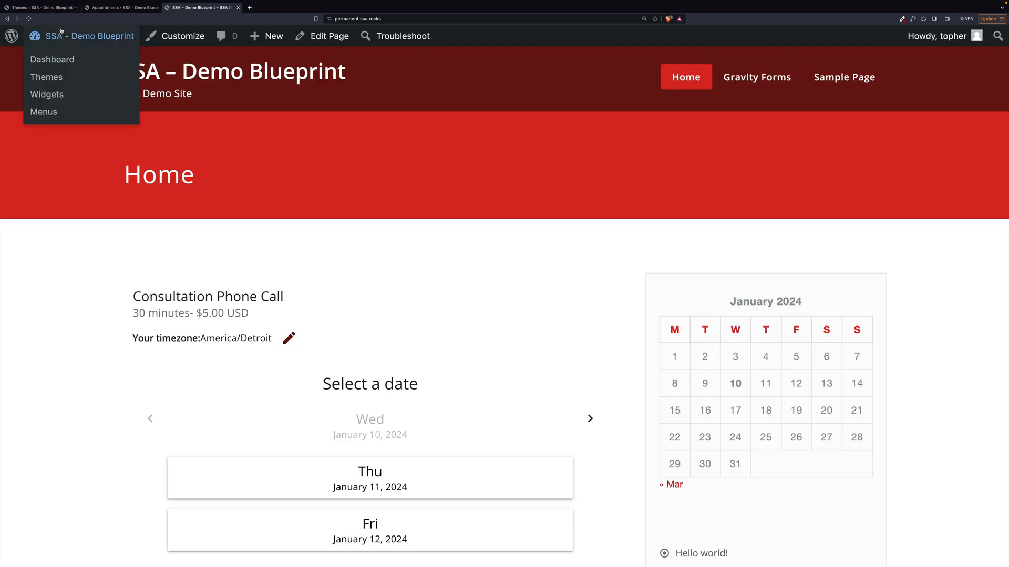
left_click(29, 19)
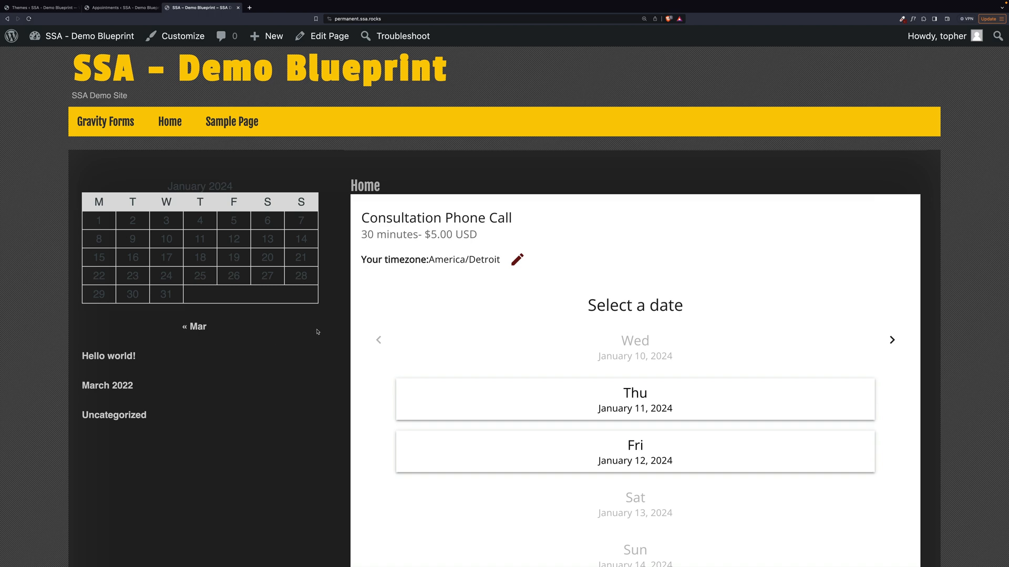
scroll(757, 322, "down", 5)
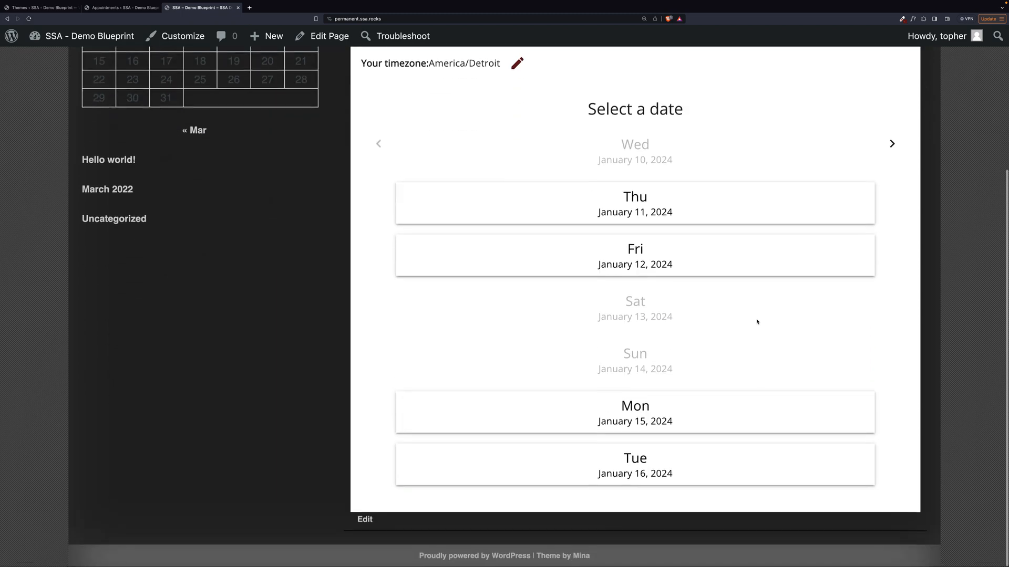
scroll(757, 322, "up", 5)
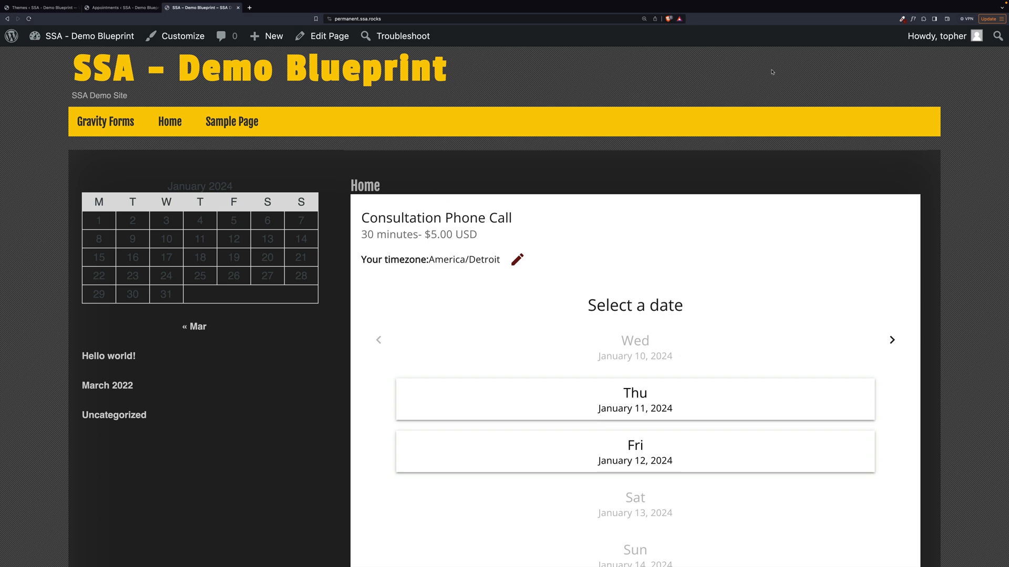
- Sample a colour from the dark-themed home page with the eyedropper extension
left_click(902, 18)
left_click(867, 48)
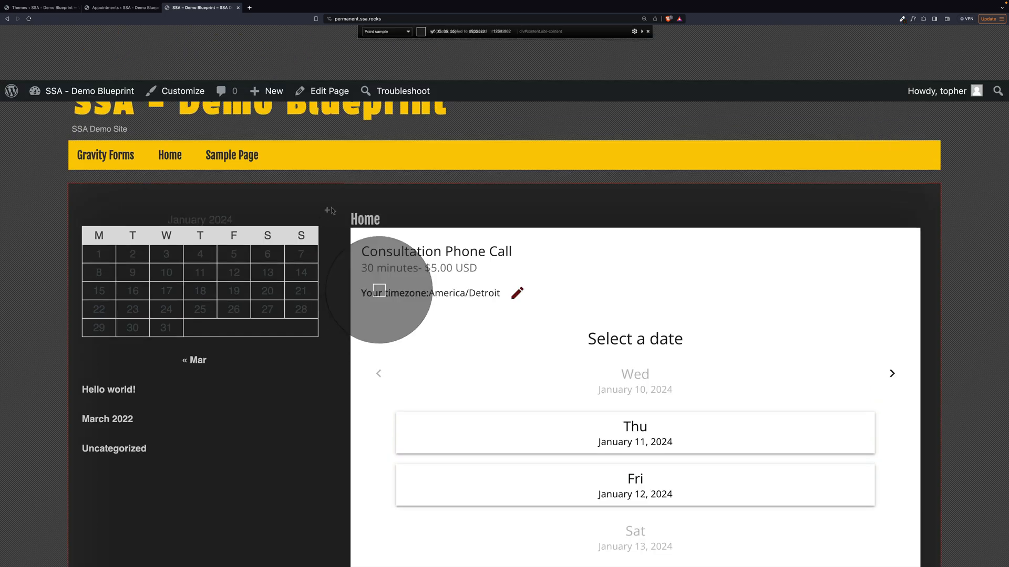
left_click(387, 295)
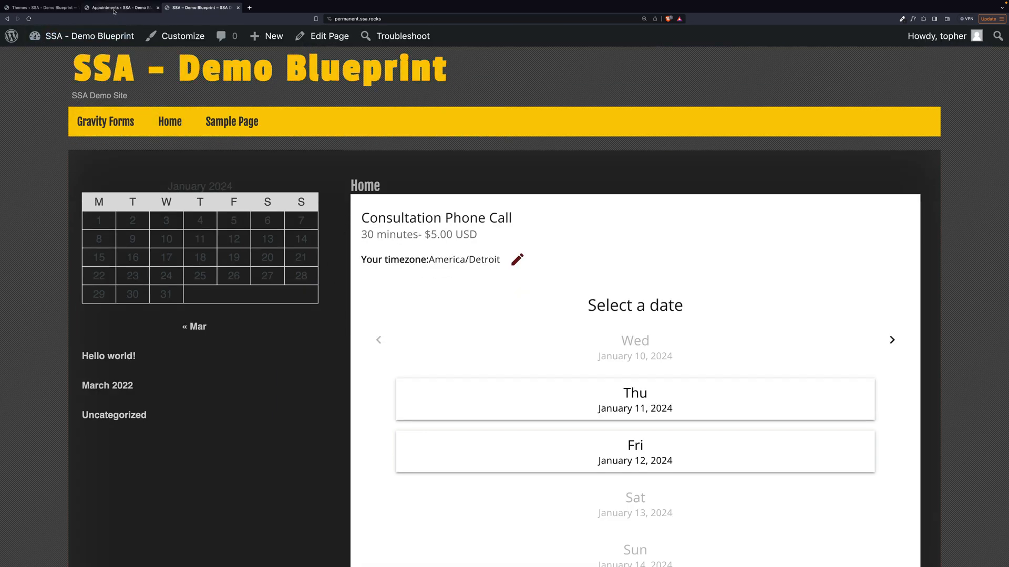
- Set the booking form background colour to #242424, then view the site home page
left_click(119, 7)
left_click(378, 316)
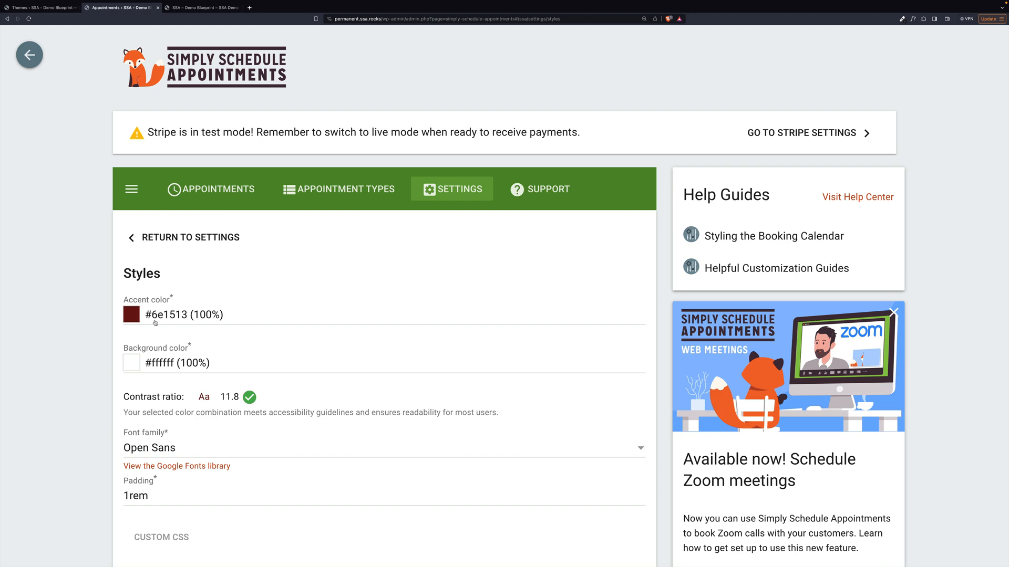
left_click(161, 361)
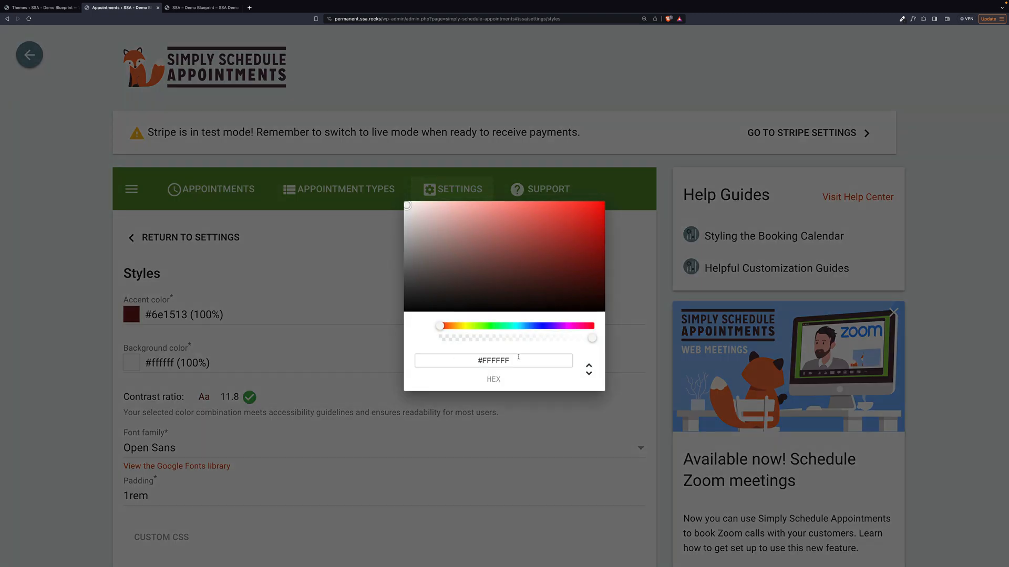
triple_click(518, 358)
type("#242424")
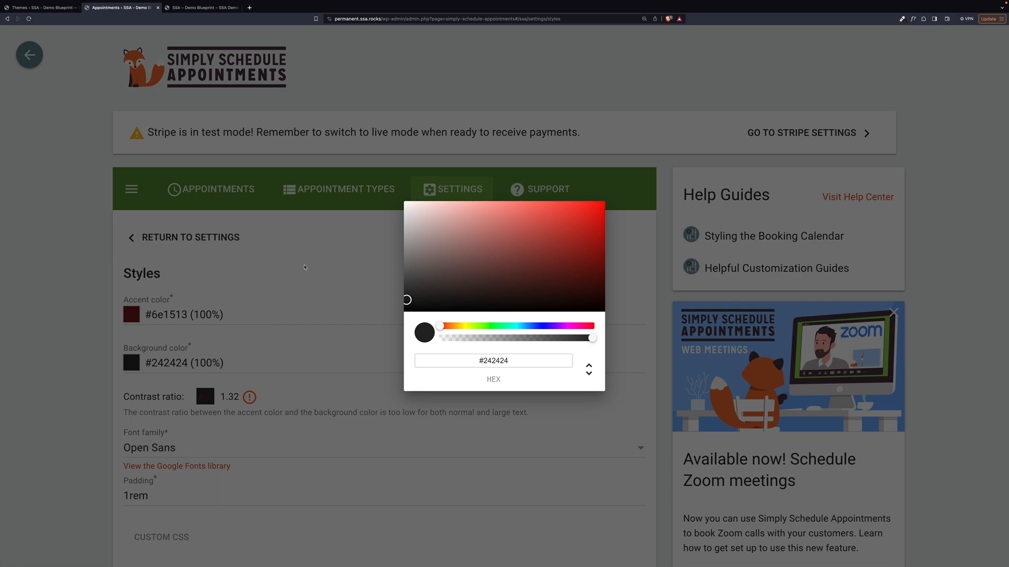
left_click(358, 283)
left_click(201, 7)
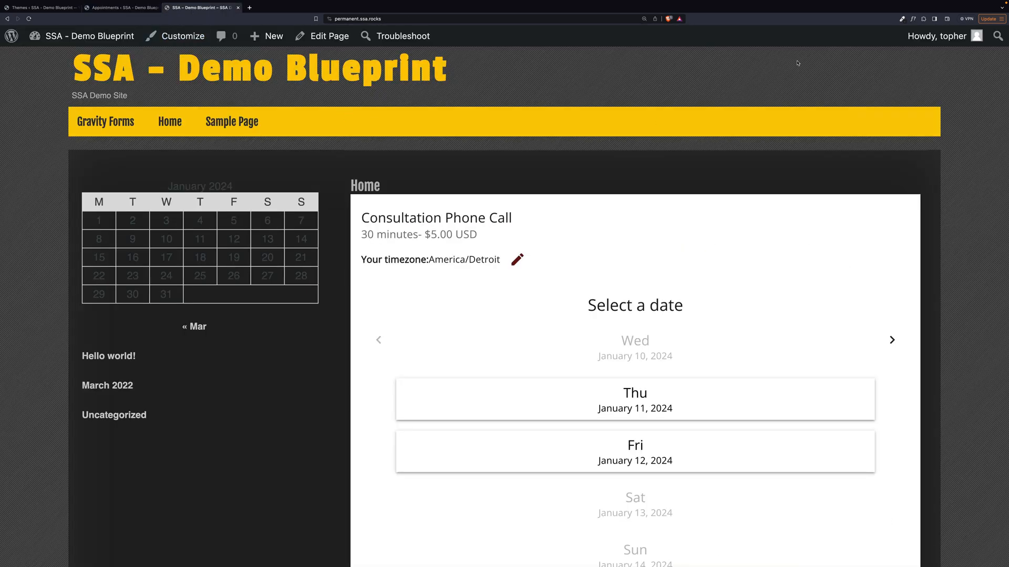
- Copy the yellow navigation bar colour #FCC602 with the ColorZilla eyedropper
left_click(901, 18)
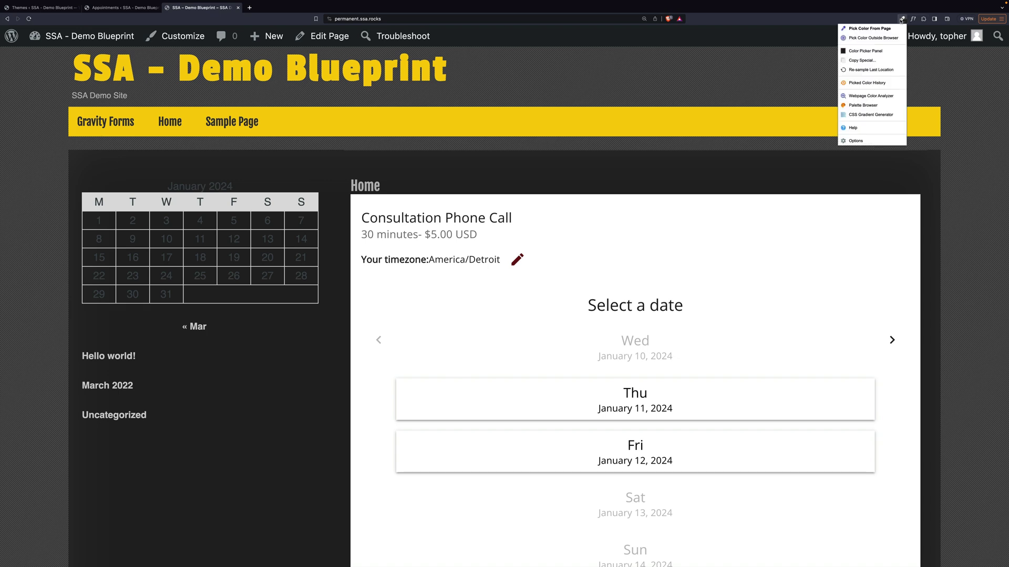
left_click(868, 28)
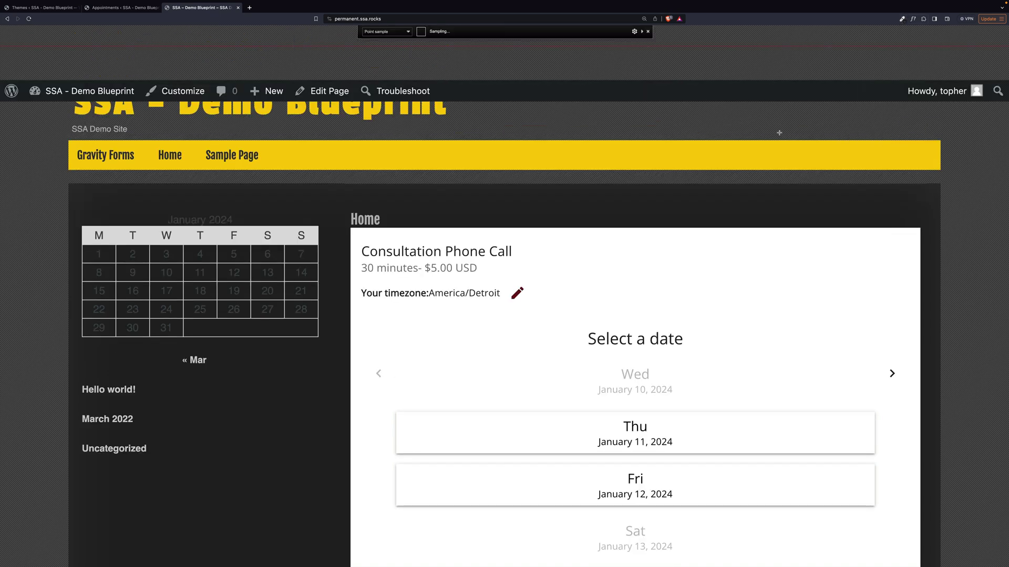
left_click(584, 150)
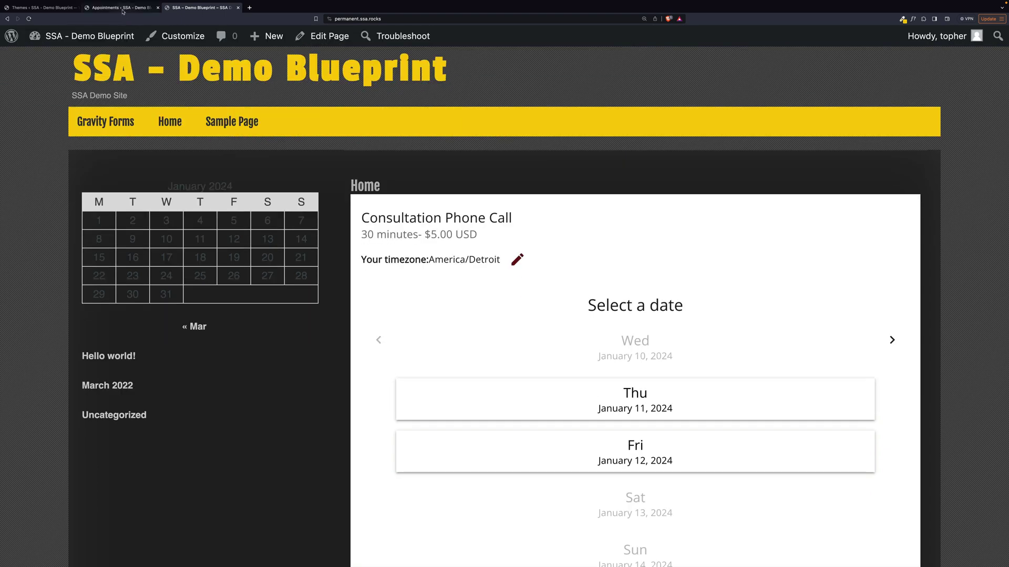
- Paste the sampled yellow as the booking form accent colour and save the styles
left_click(124, 8)
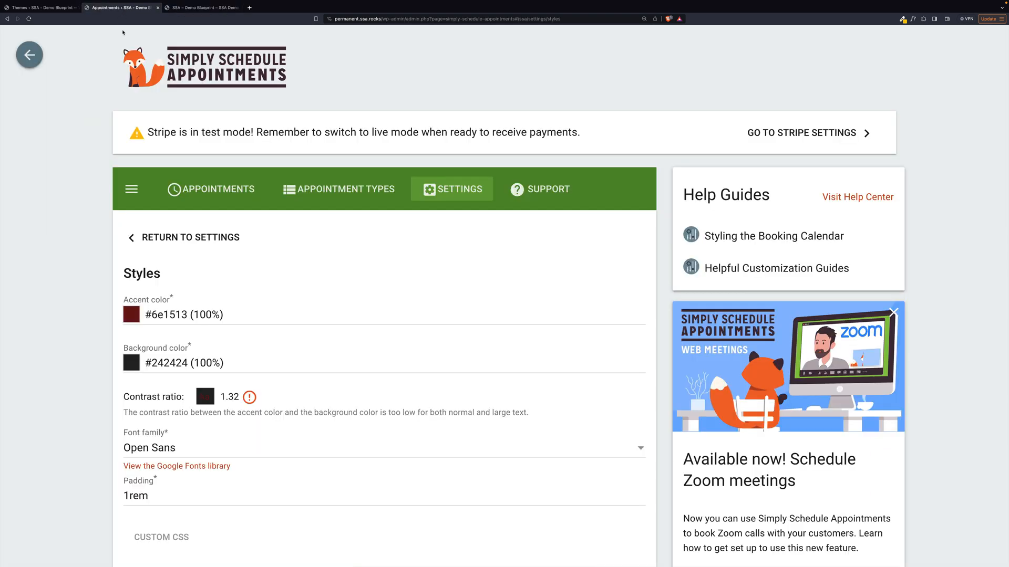
scroll(505, 315, "down", 1)
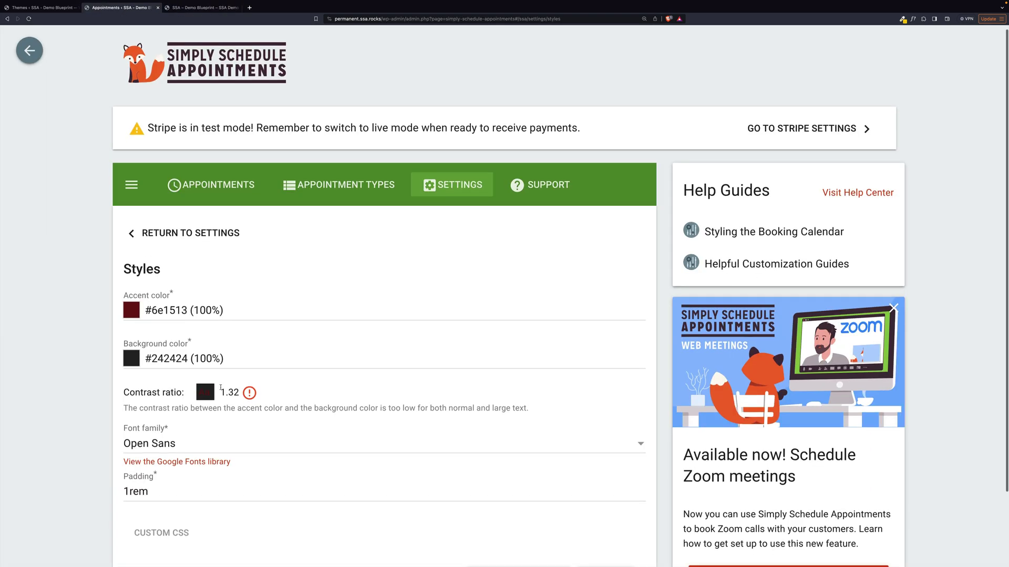
left_click(163, 310)
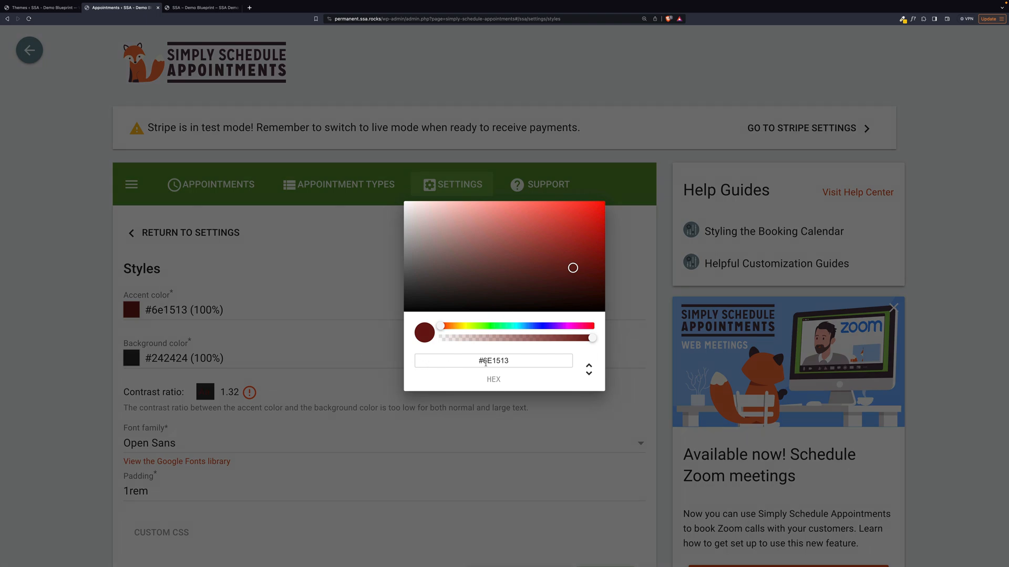
key("ctrl+v")
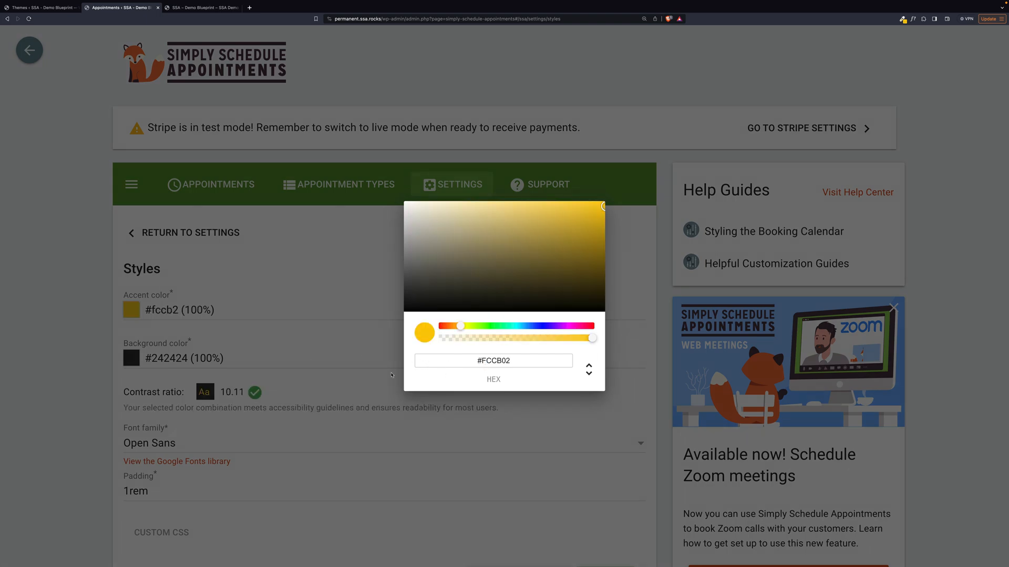
left_click(295, 318)
scroll(296, 319, "down", 3)
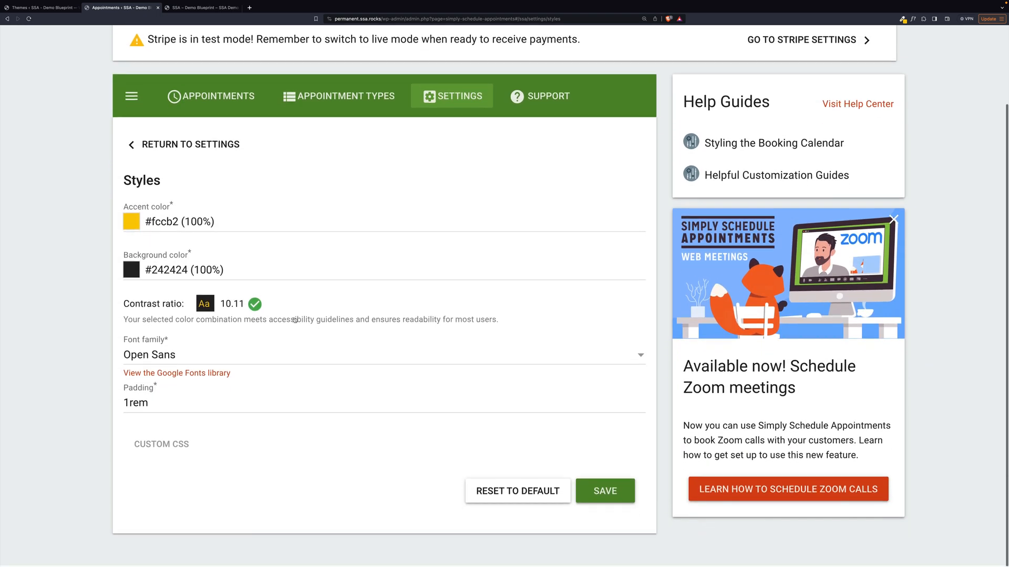
left_click(606, 492)
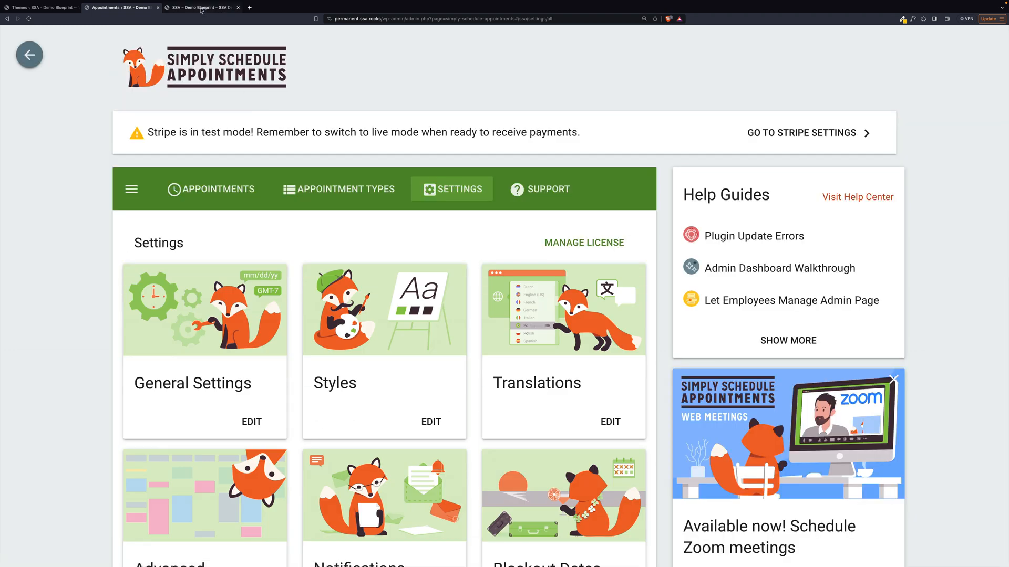
- Reload the home page, show Thursday January 11 times, and identify the header fonts with WhatFont
left_click(201, 8)
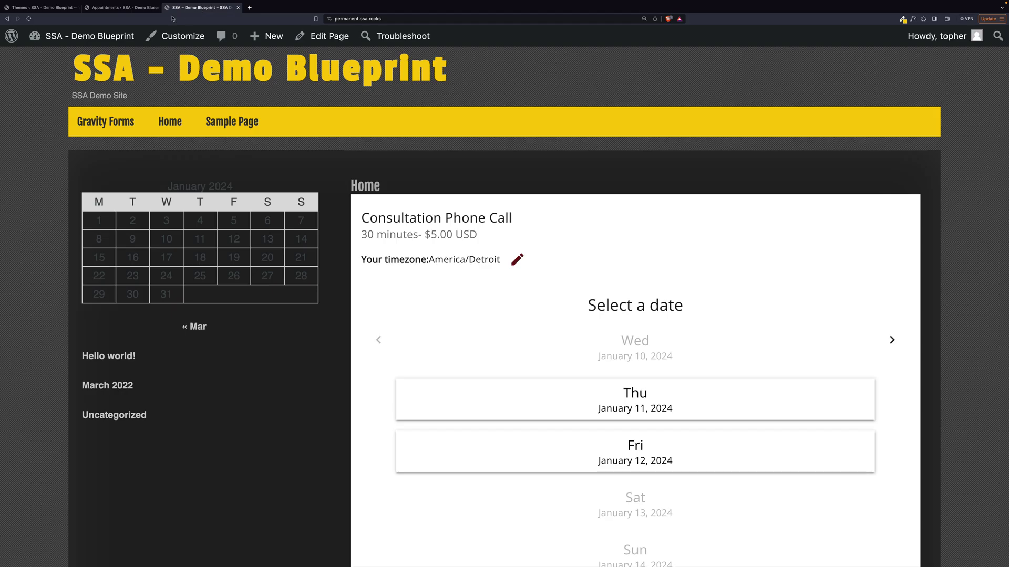
left_click(28, 20)
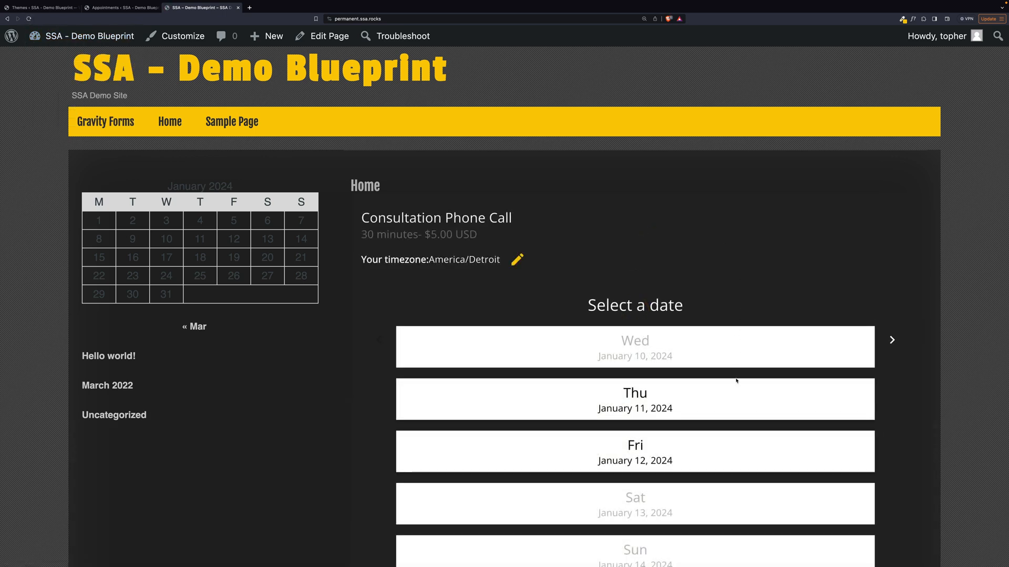
left_click(726, 401)
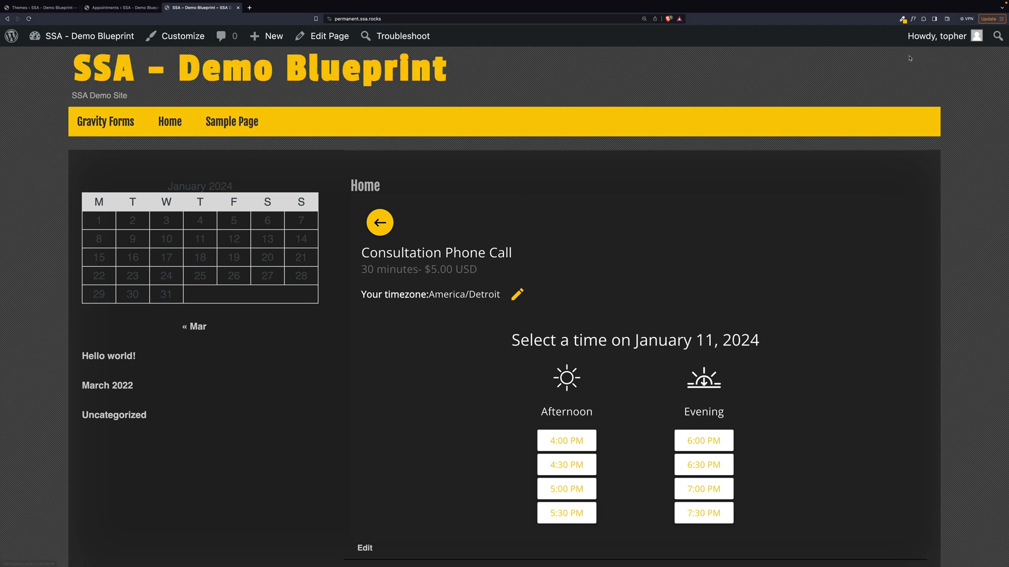
left_click(912, 20)
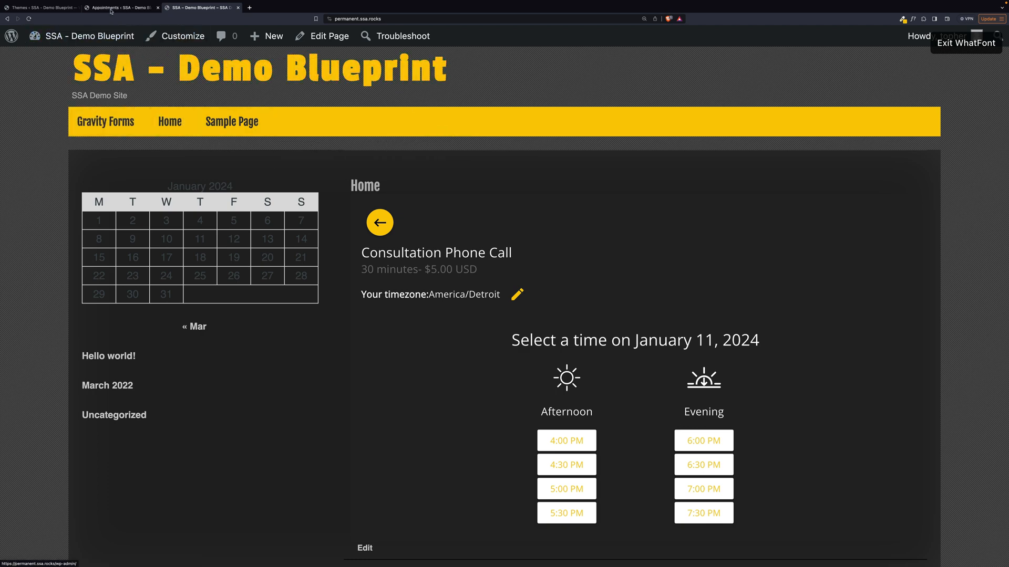
- In the Styles settings set the booking form font family to Fjalla One and save
left_click(965, 43)
left_click(122, 7)
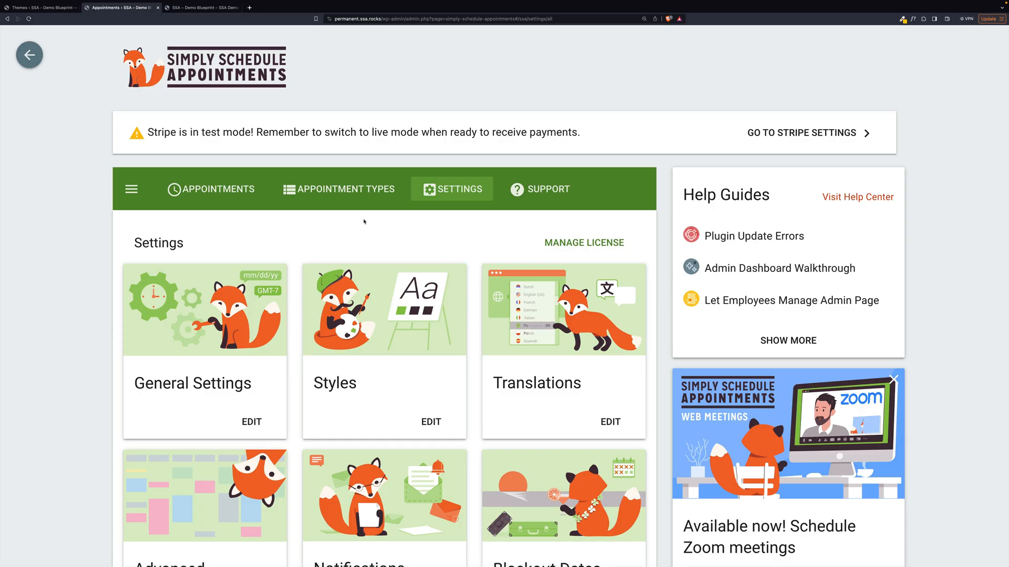
left_click(373, 317)
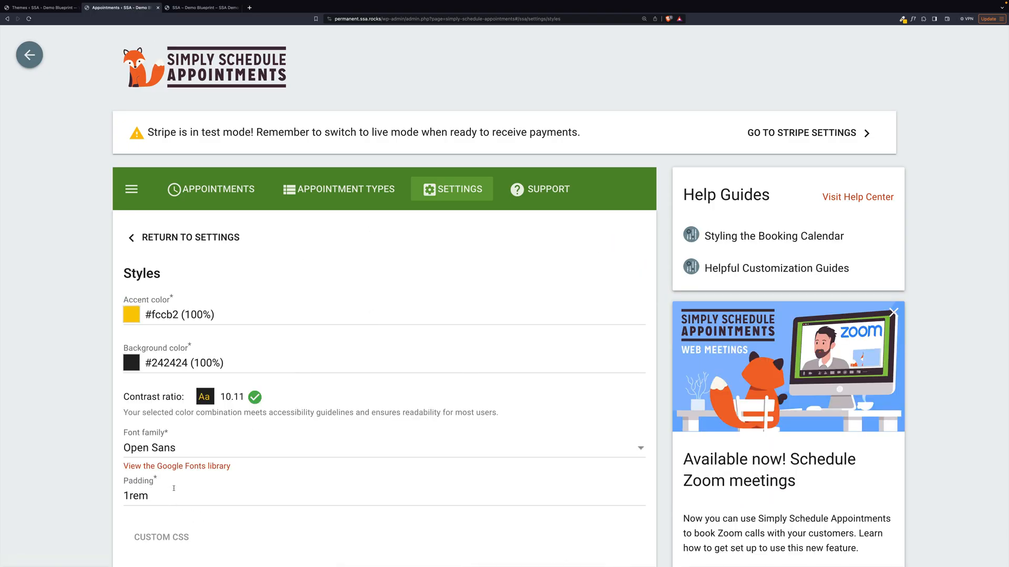
left_click(384, 448)
type("fj")
left_click(158, 372)
scroll(300, 402, "down", 3)
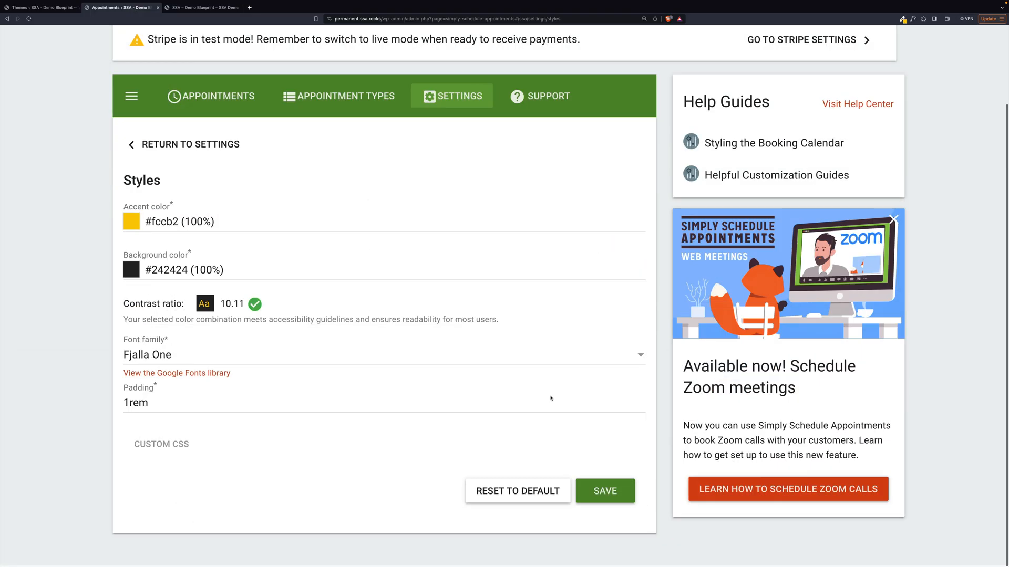
left_click(602, 491)
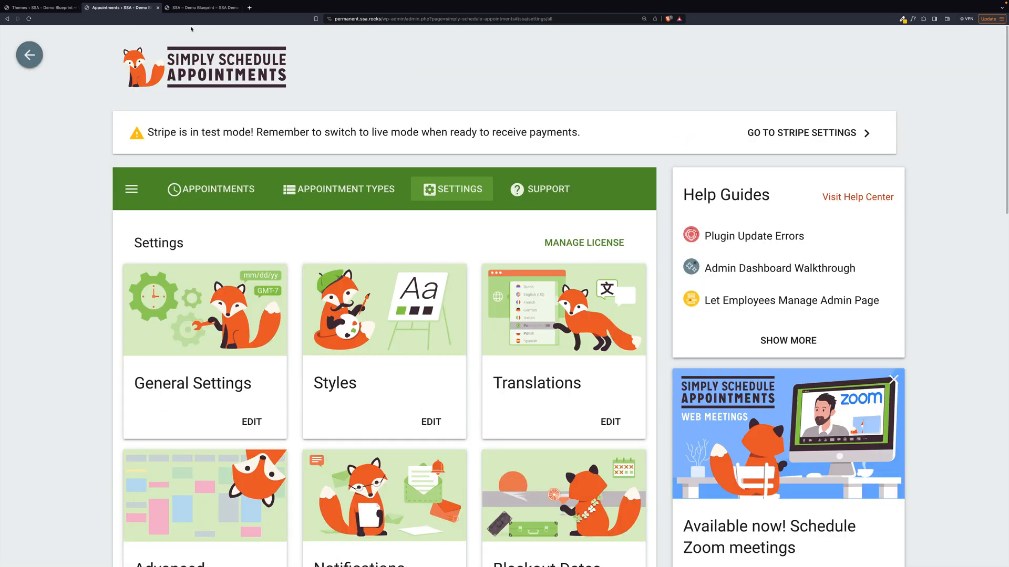
- Reload the home page and show the January 11, 2024 time slots rendered in Fjalla One
left_click(197, 7)
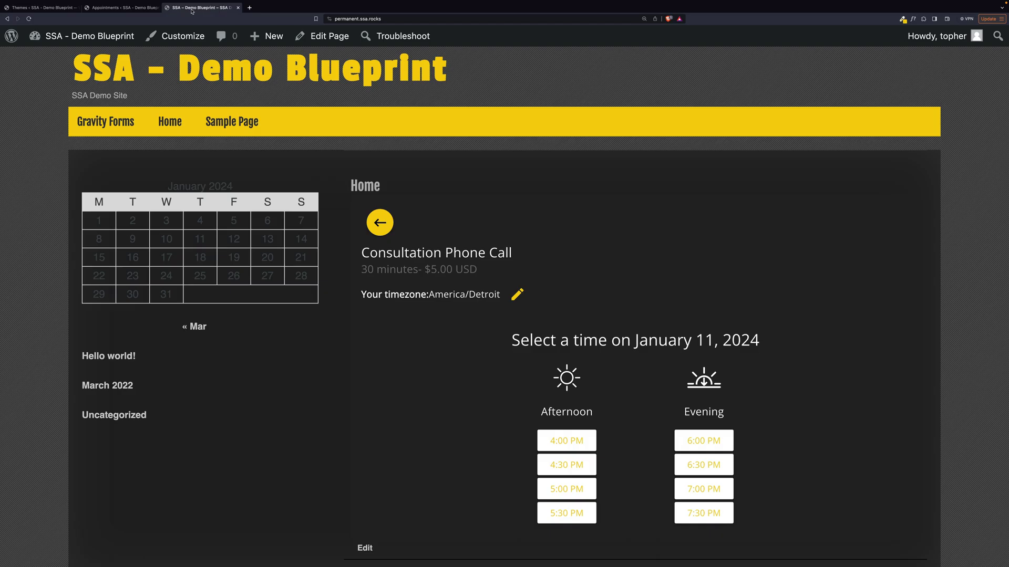
left_click(31, 22)
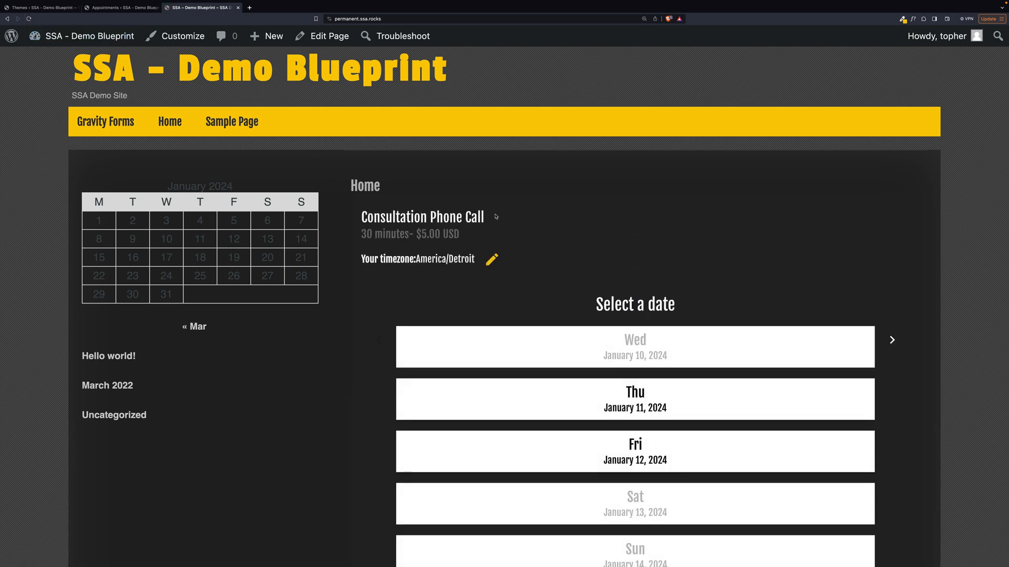
left_click(579, 398)
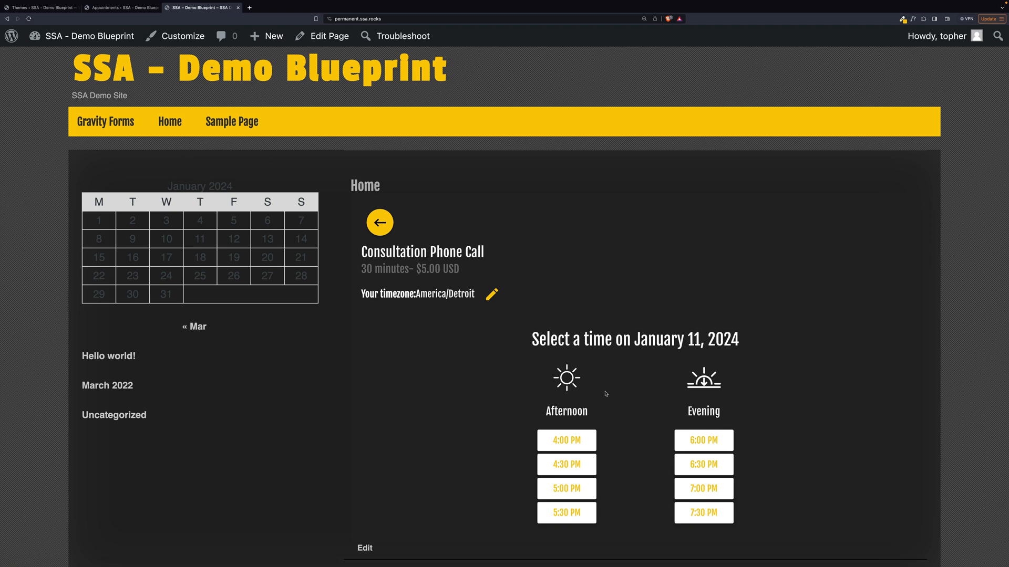
scroll(606, 394, "down", 1)
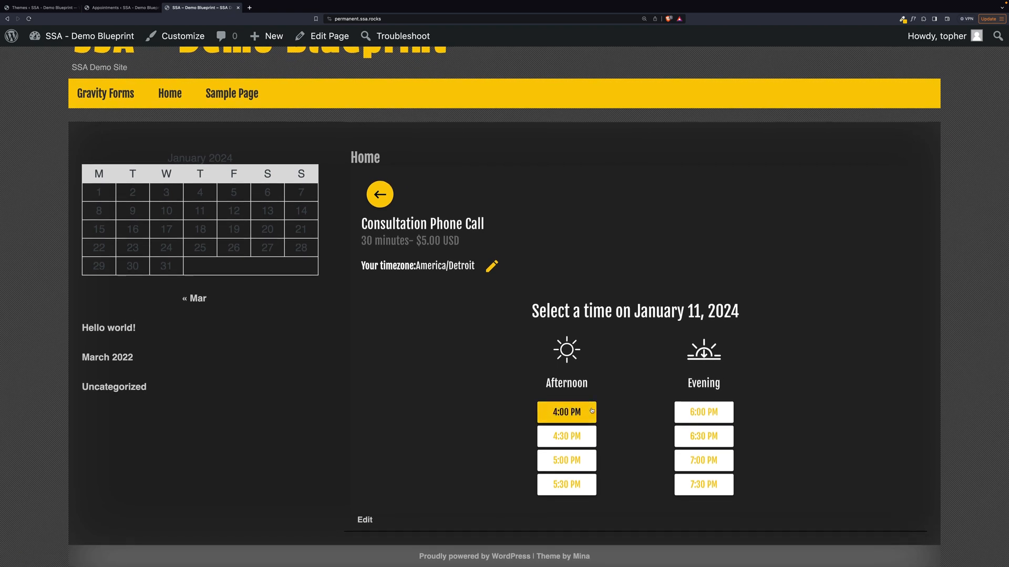
- Inspect the 4:00 PM time-slot button to reveal its rgba(252,203,2,1) accent rule
right_click(594, 412)
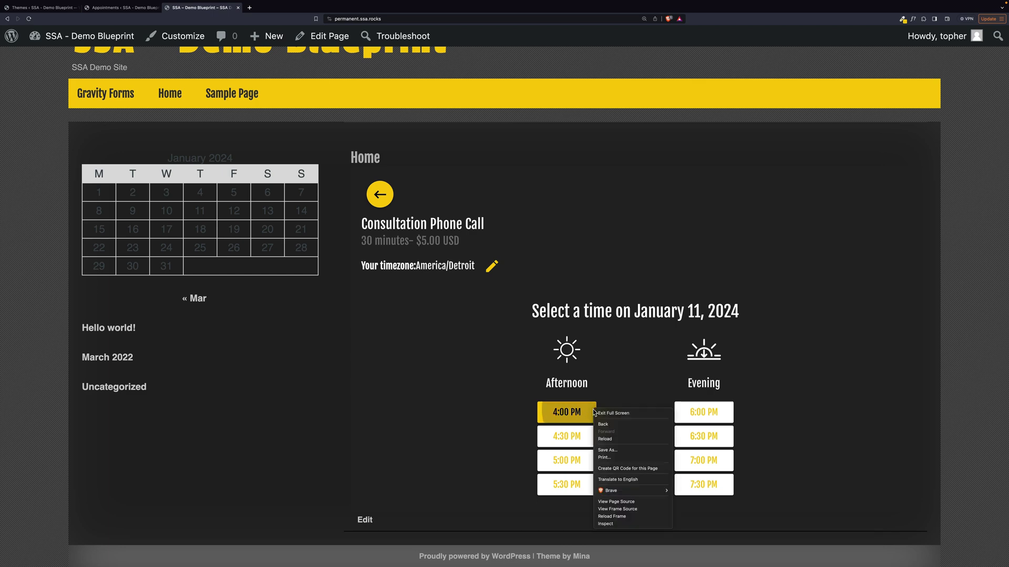
left_click(609, 524)
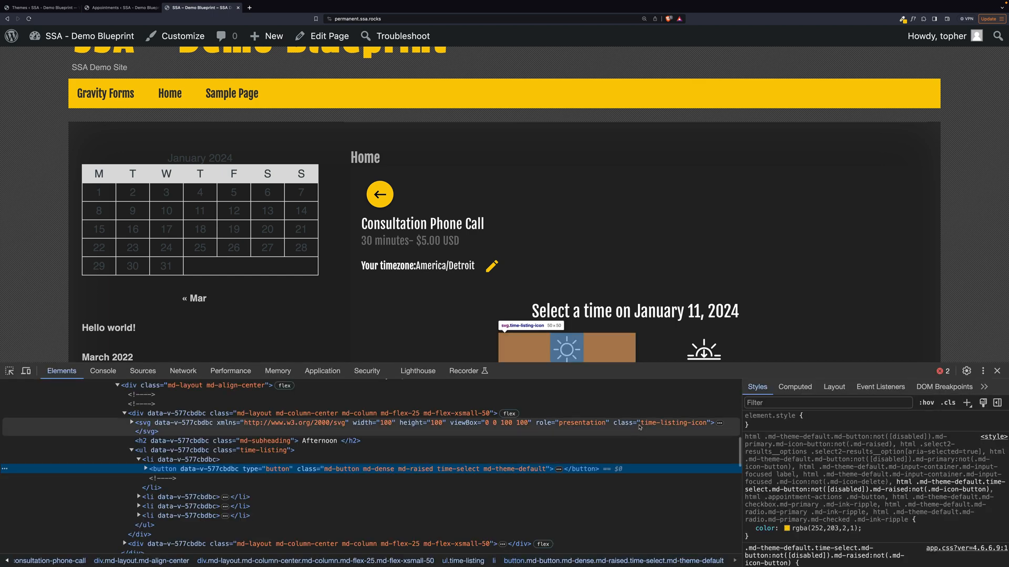
scroll(445, 276, "down", 3)
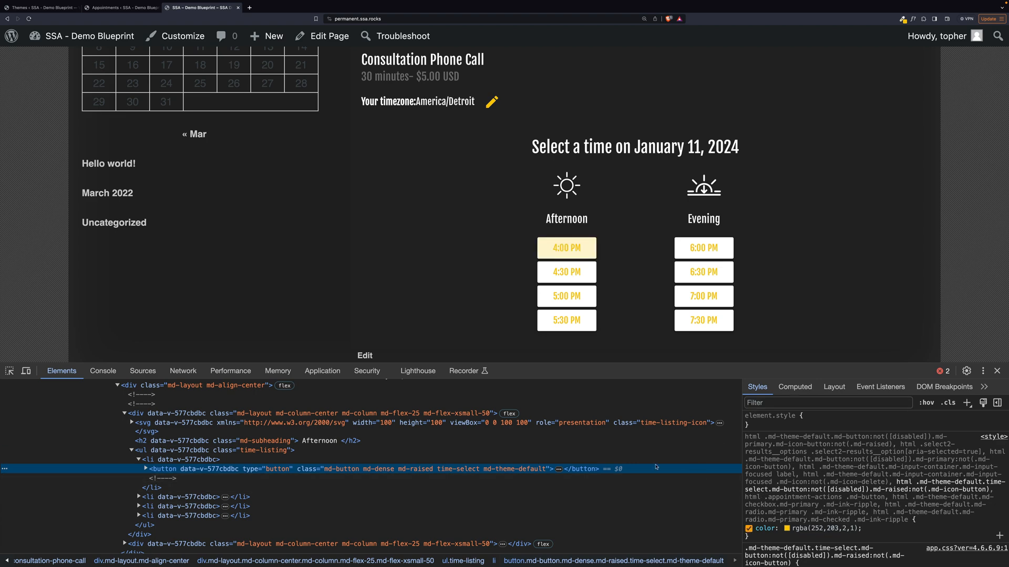
- Close DevTools, expand the booking form's Custom CSS editor in Styles, and save without changes
mouse_move(774, 415)
key("F12")
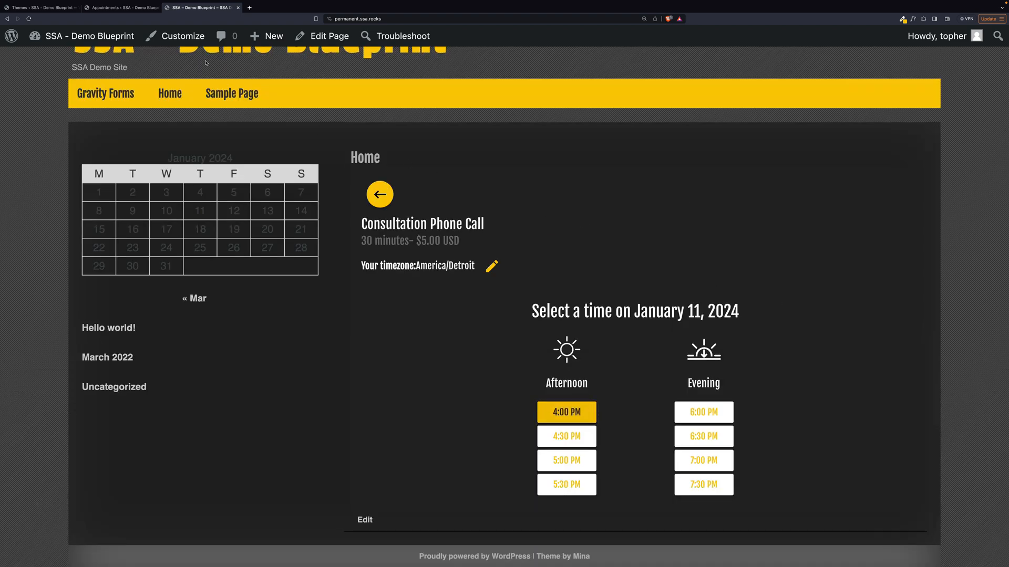
left_click(114, 7)
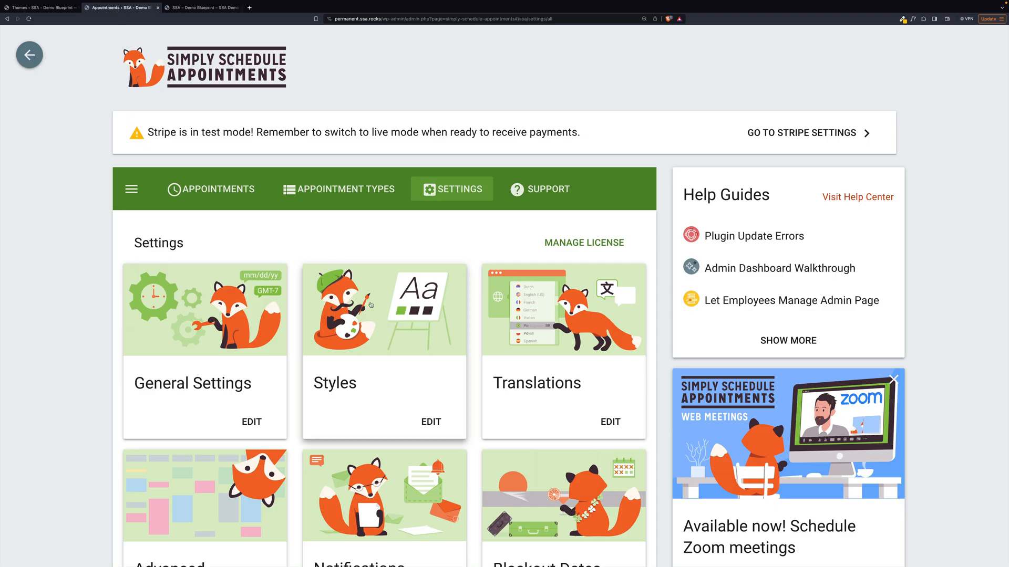
left_click(386, 359)
scroll(371, 304, "down", 2)
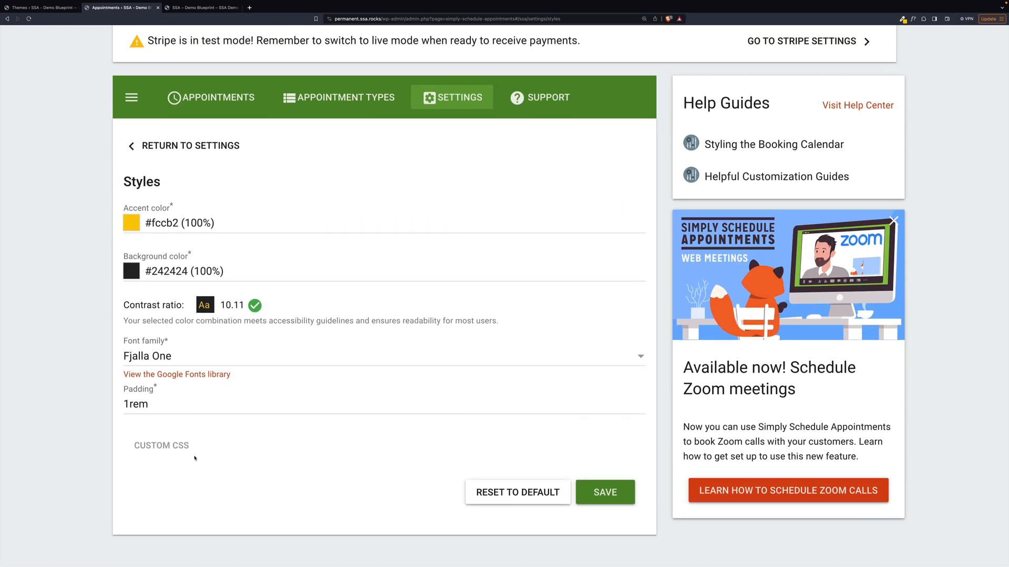
left_click(161, 445)
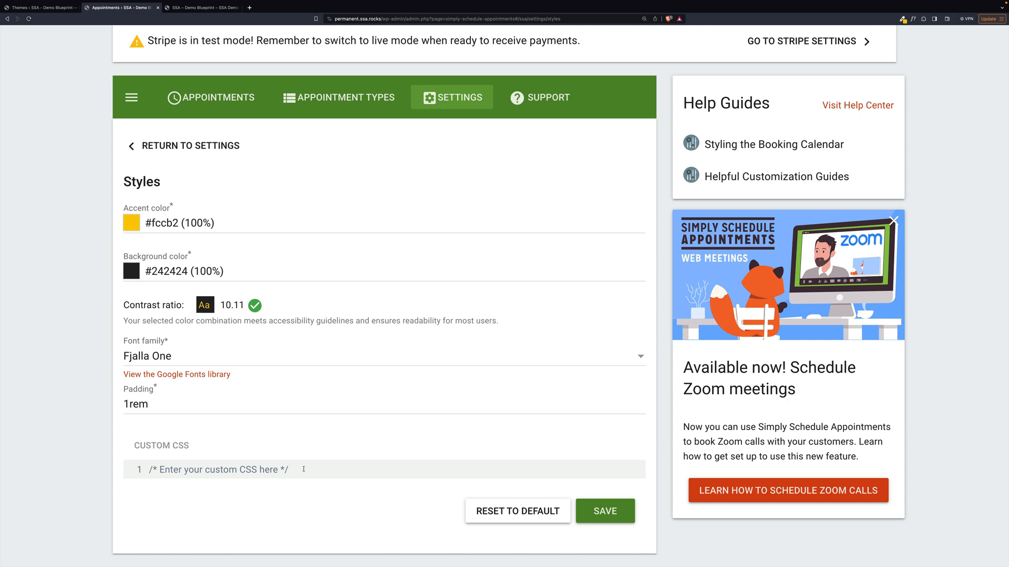
left_click(604, 511)
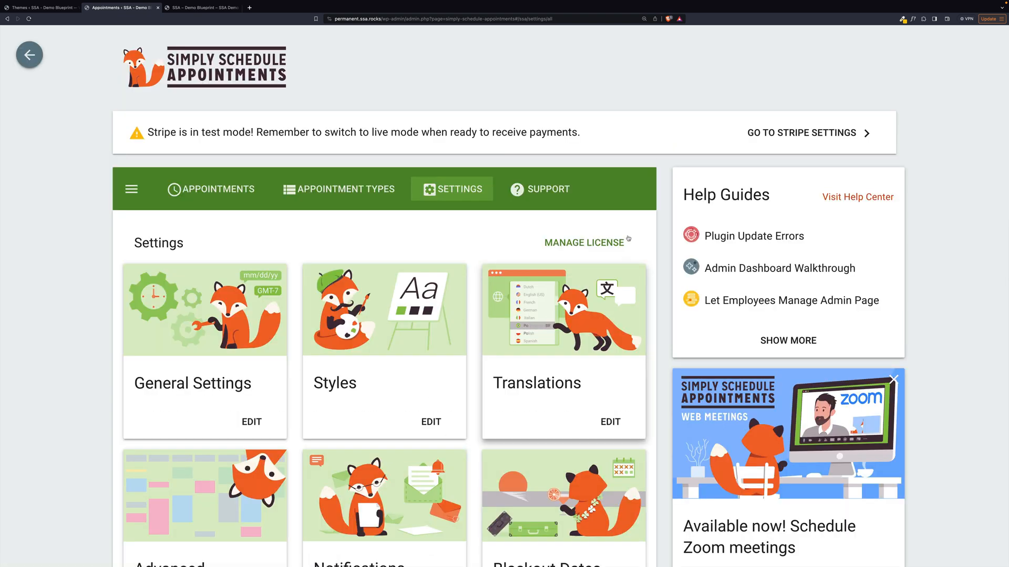
- Activate the BlogArise theme and reload the home page with it
left_click(41, 7)
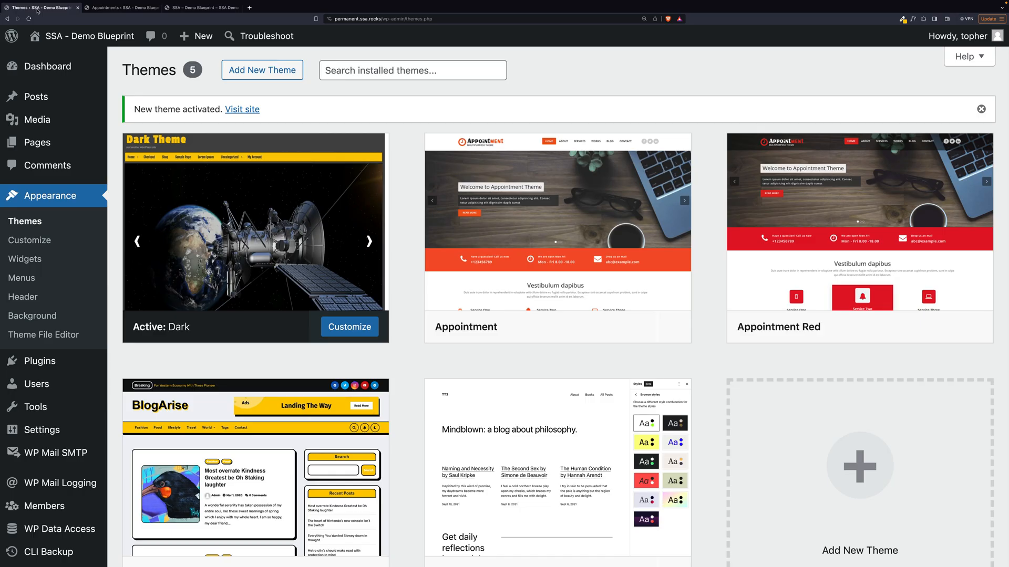
scroll(246, 467, "down", 2)
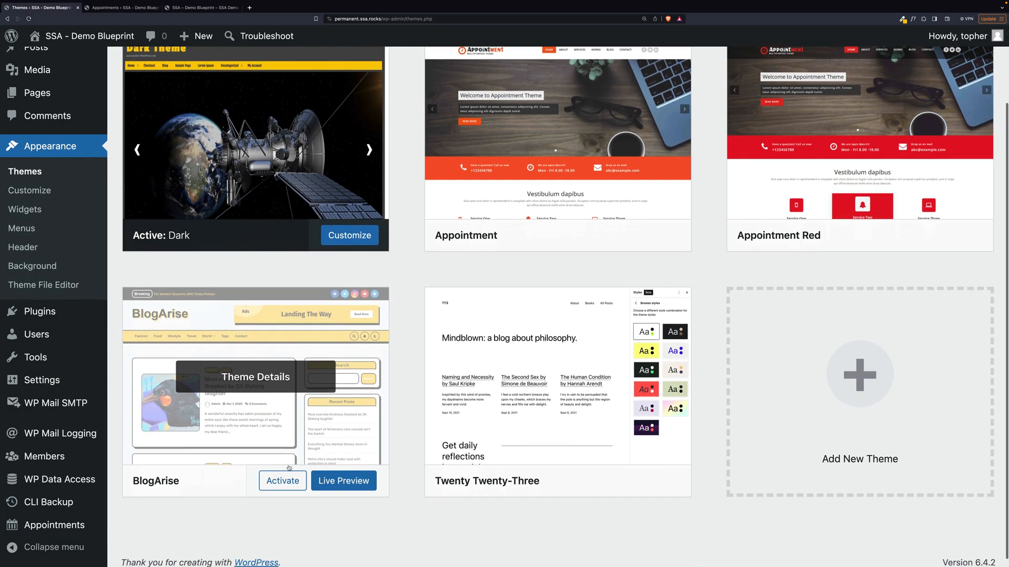
left_click(283, 481)
left_click(201, 7)
left_click(29, 19)
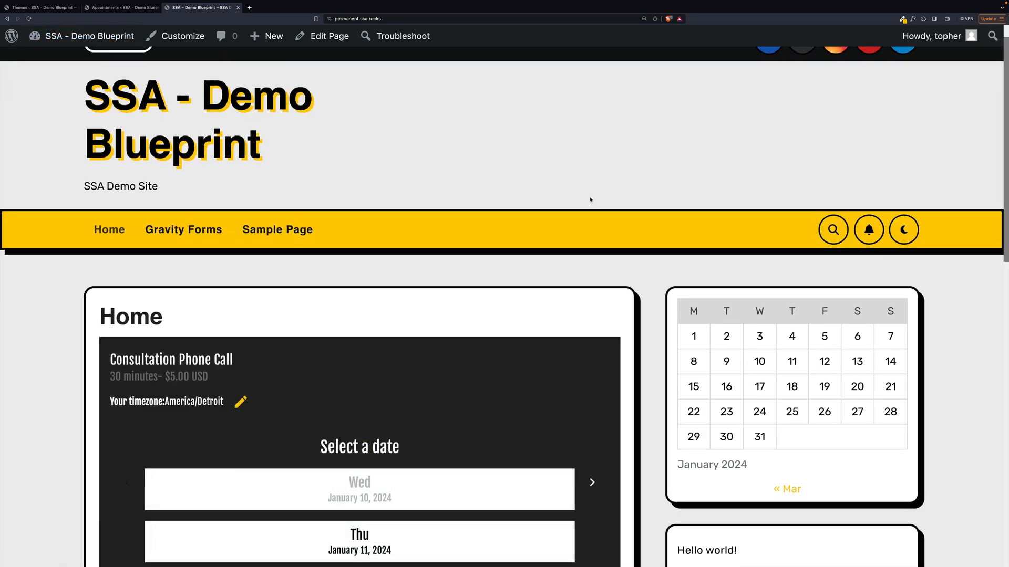
scroll(590, 200, "down", 5)
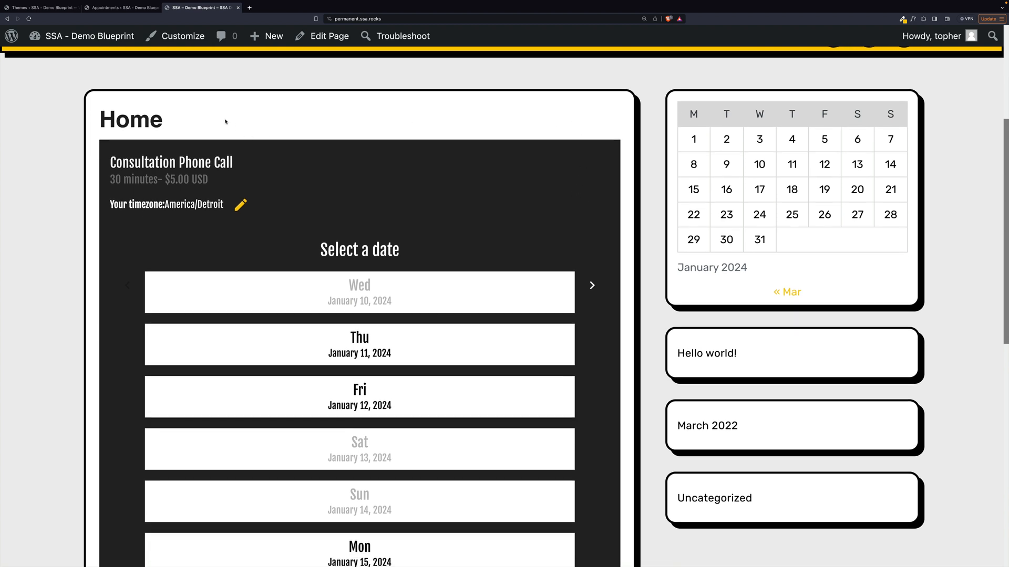
- Sample the yellow navigation bar's colour with the colour picker, then dismiss it
left_click(902, 20)
left_click(869, 29)
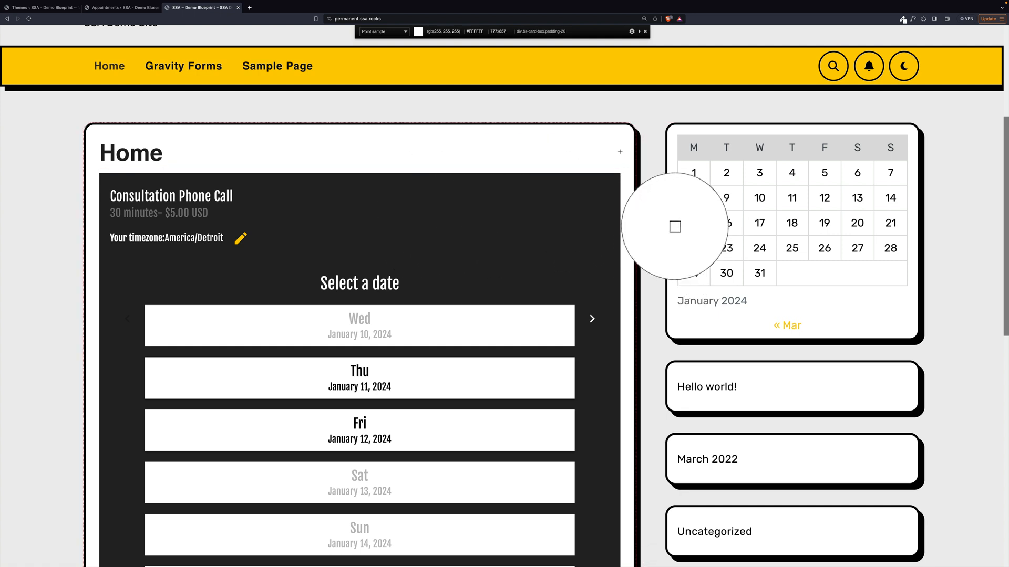
scroll(675, 227, "up", 5)
scroll(622, 236, "up", 2)
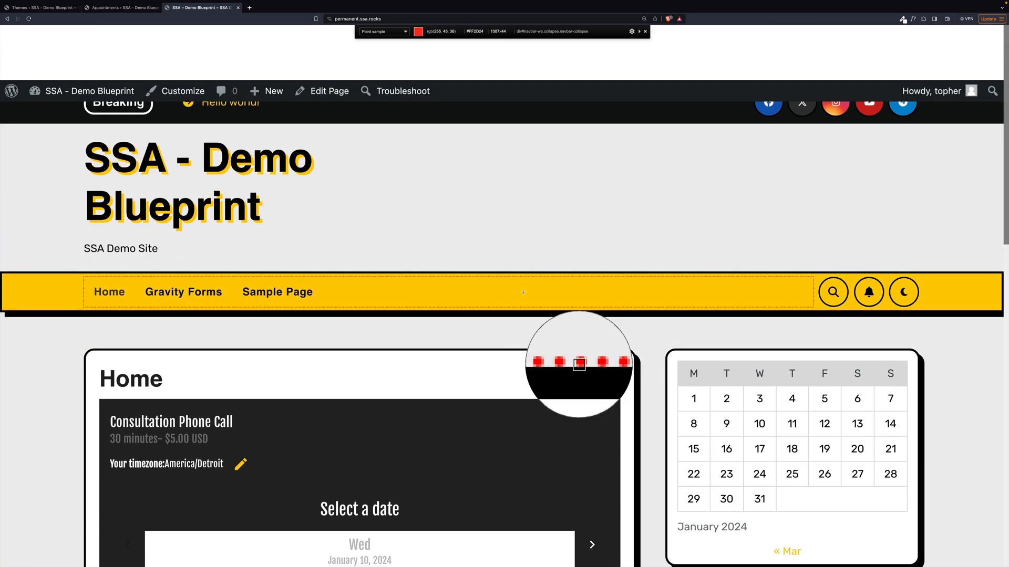
key("Escape")
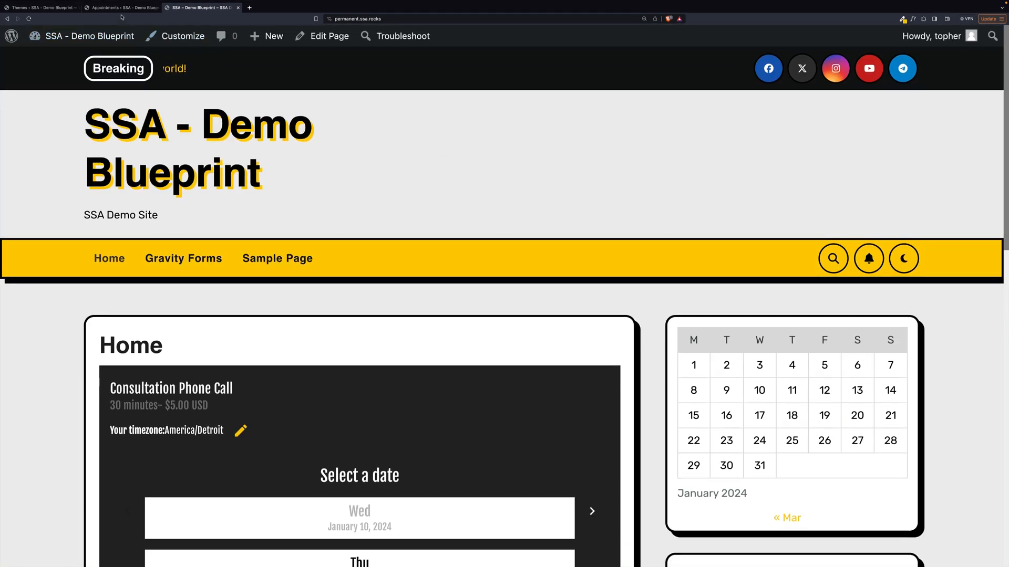
- Set the booking form accent to #ffcc00 and background to white #ffffff, save, and view the site
left_click(120, 7)
left_click(131, 315)
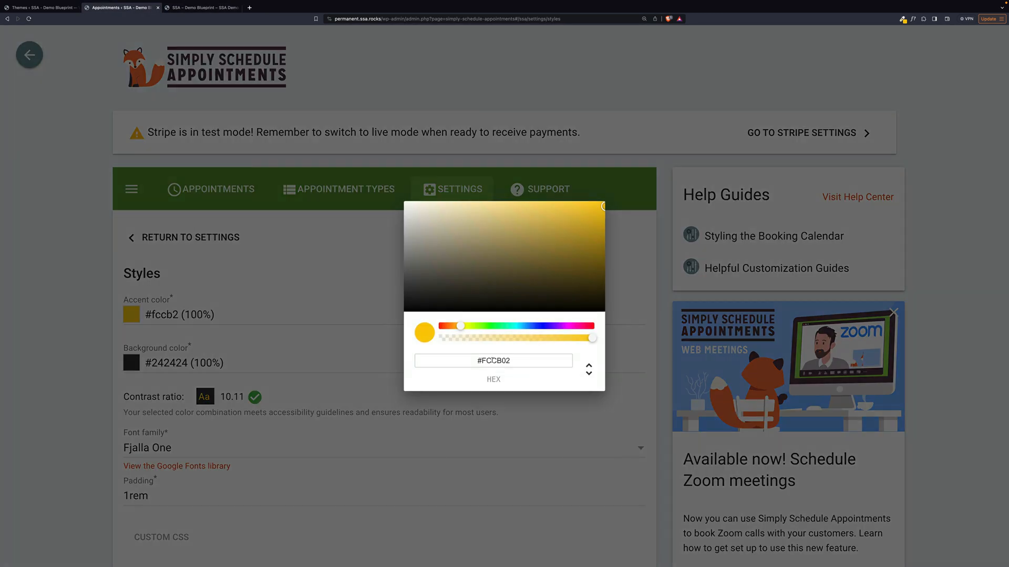
left_click(298, 338)
left_click(199, 362)
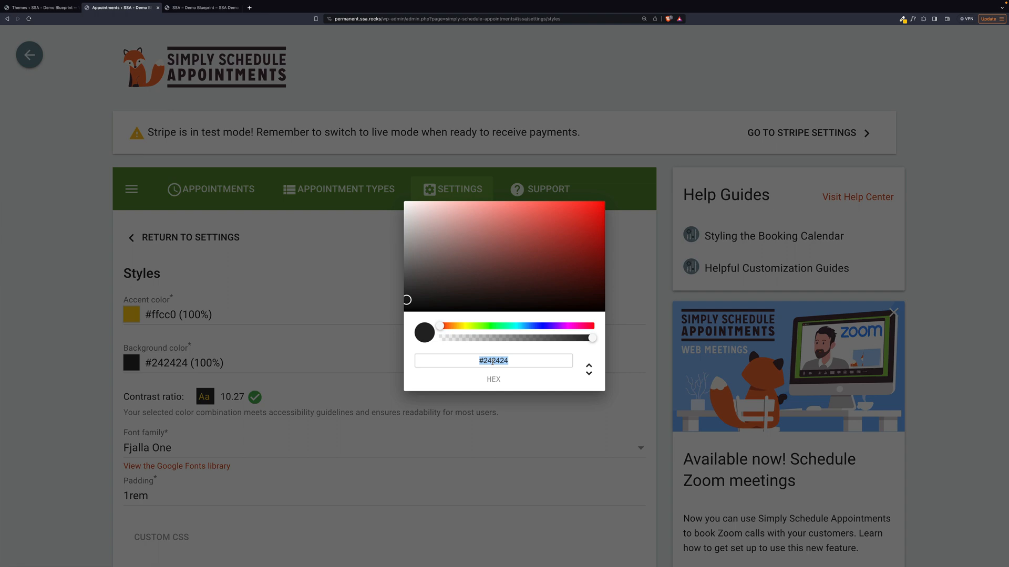
type("#ffffff")
left_click(211, 398)
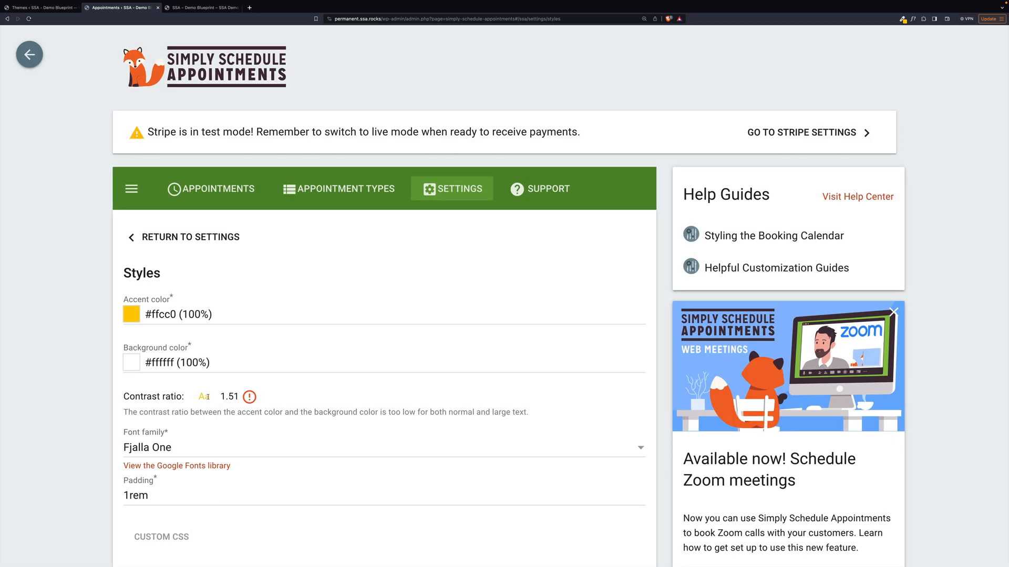
scroll(424, 359, "down", 2)
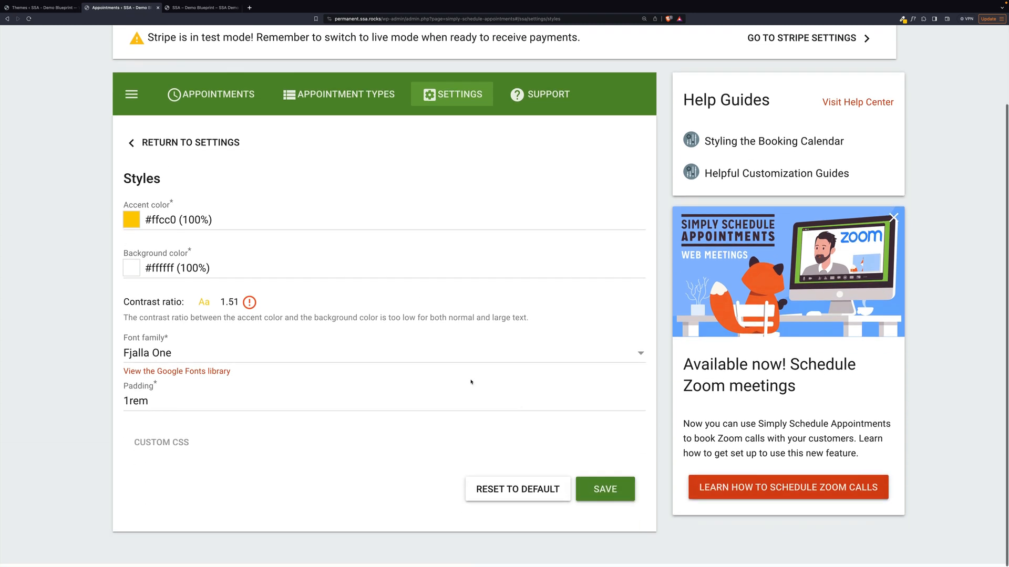
left_click(604, 490)
key("ctrl+Tab")
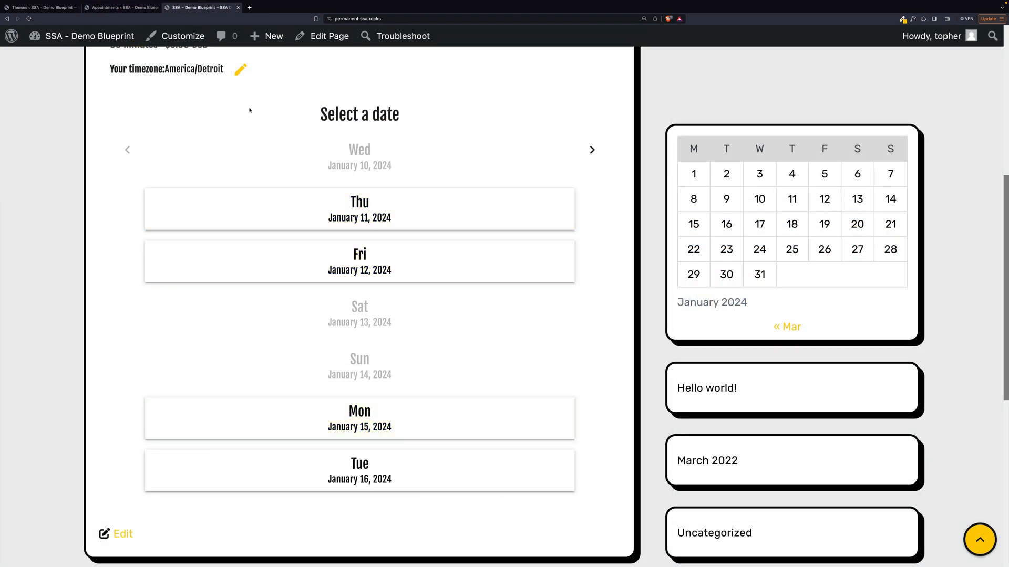
scroll(293, 144, "up", 4)
scroll(236, 150, "up", 2)
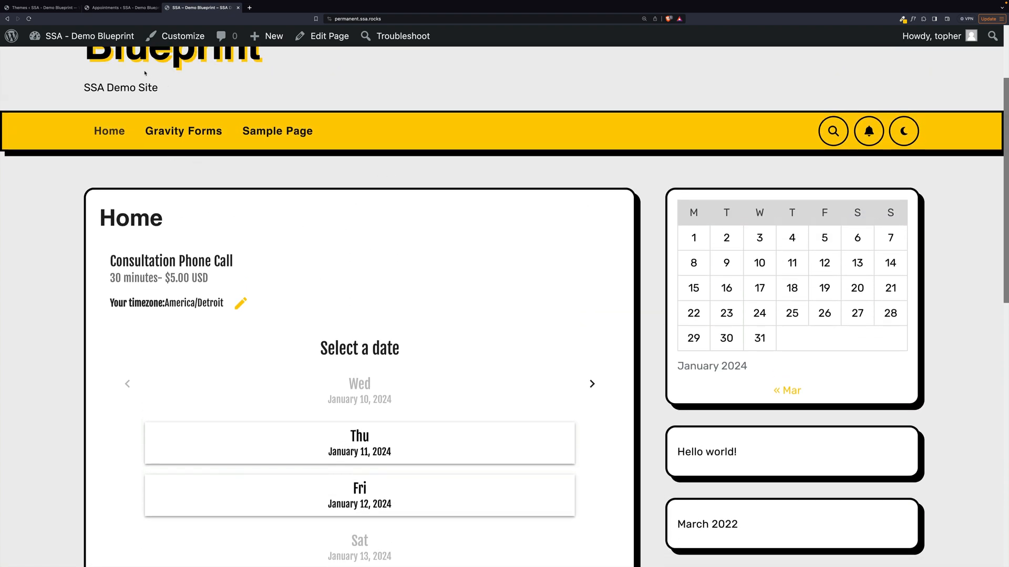
scroll(282, 147, "up", 3)
scroll(282, 147, "up", 2)
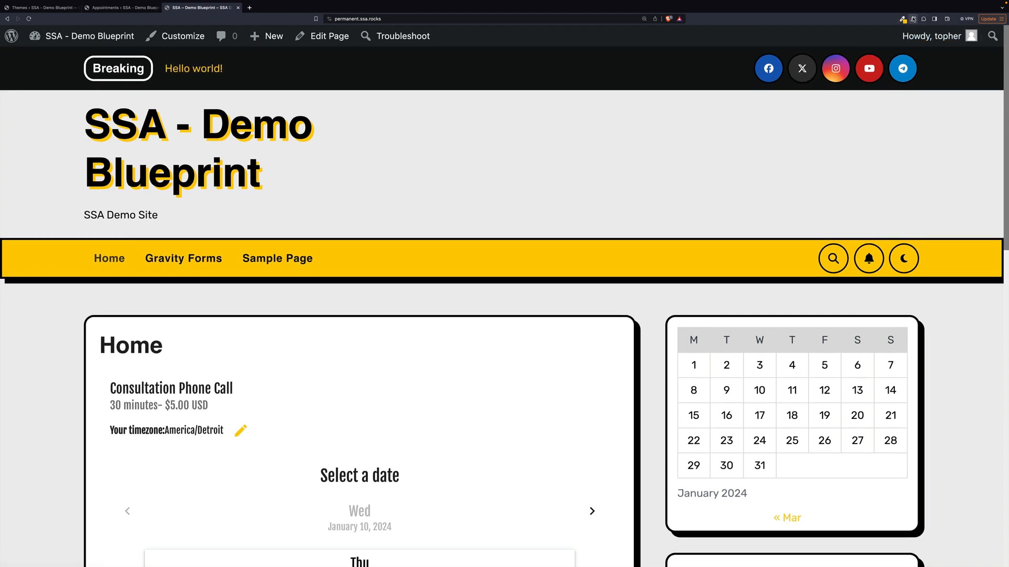
- Identify the site's typefaces as Outfit and Rubik with WhatFont
left_click(913, 19)
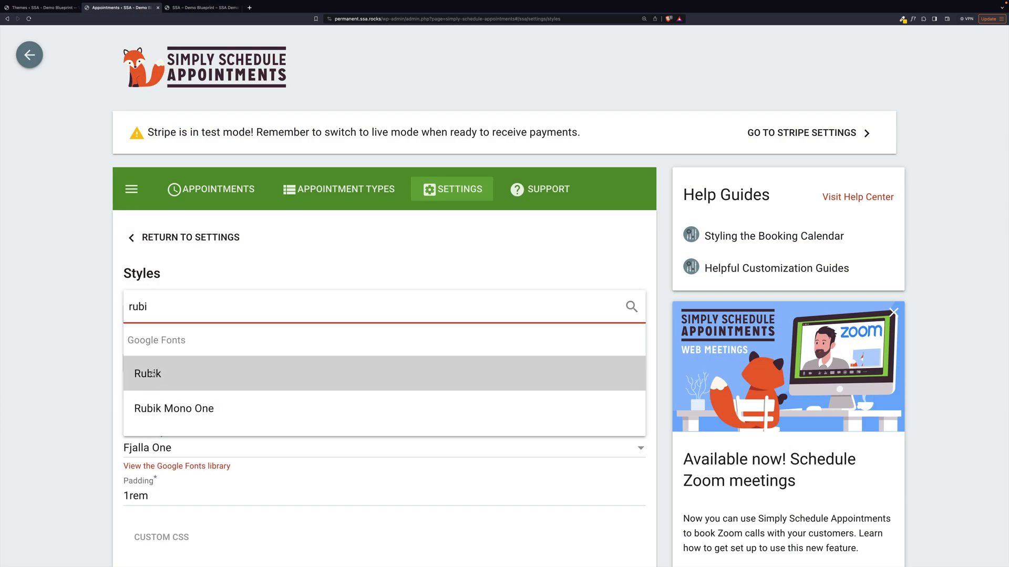
- Confirm Rubik, darken the accent to gold #B59000 passing contrast at 3.02, and save
key("Return")
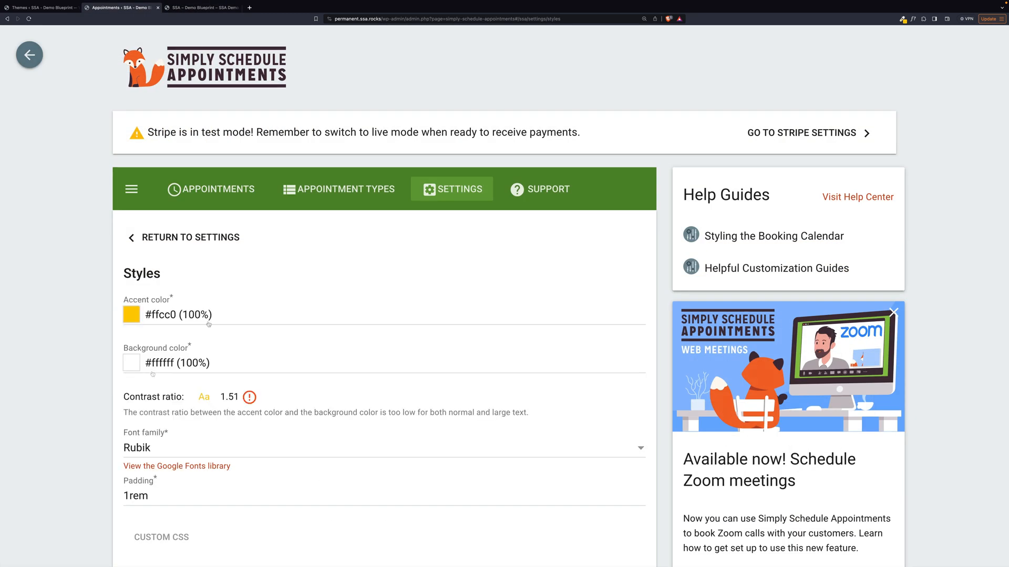
left_click(132, 315)
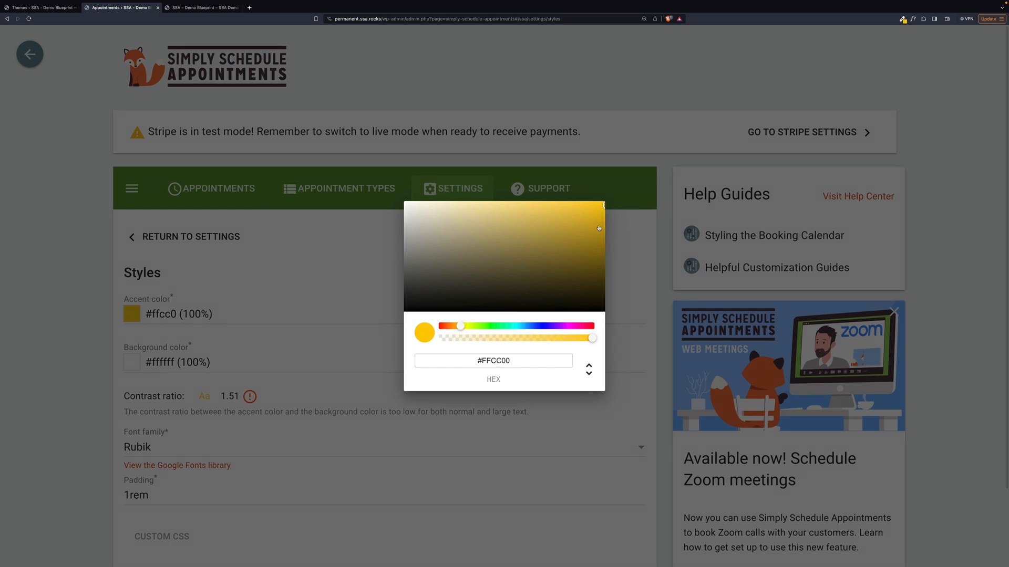
left_click_drag(604, 207, 604, 224)
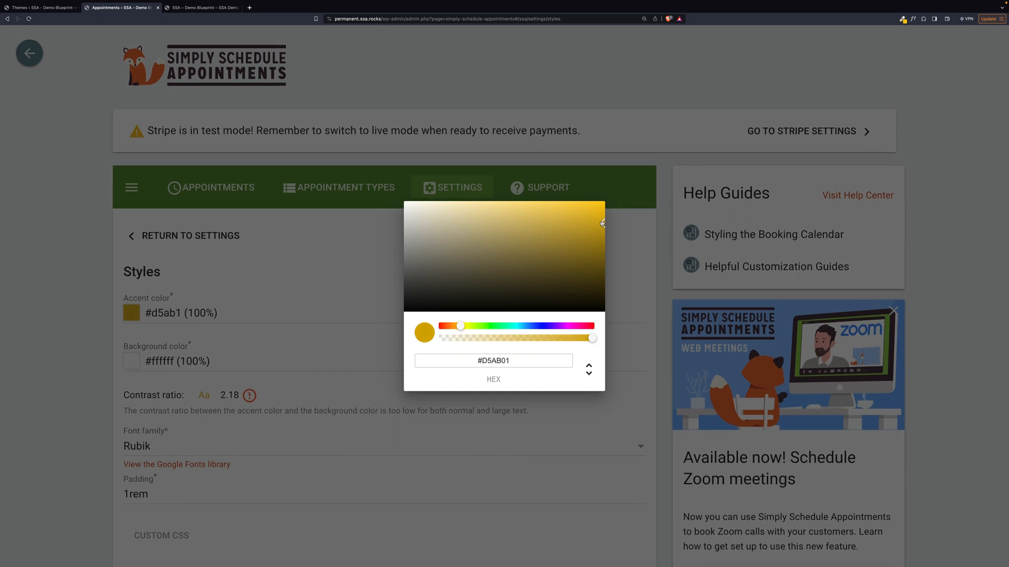
left_click(270, 274)
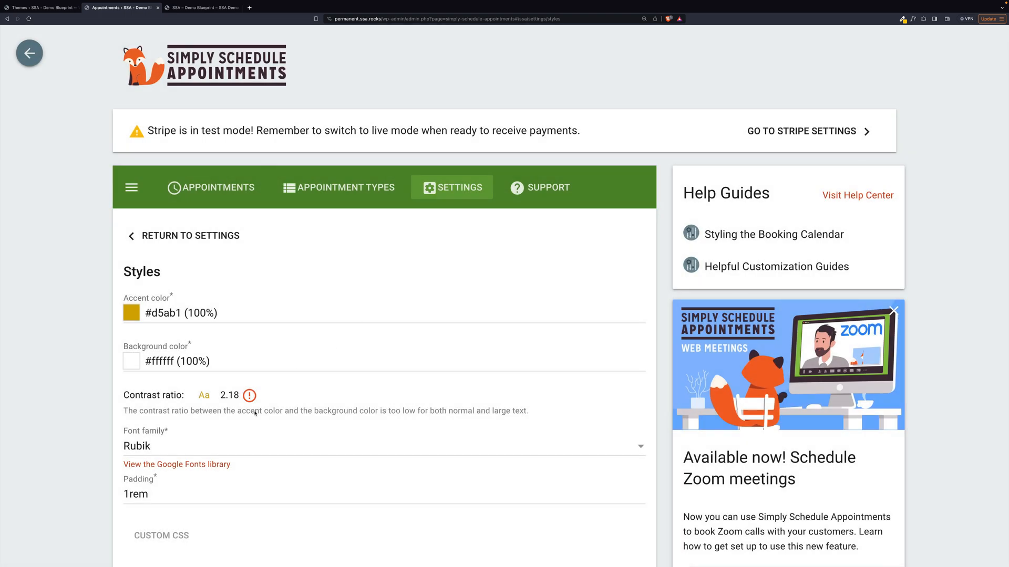
left_click(133, 313)
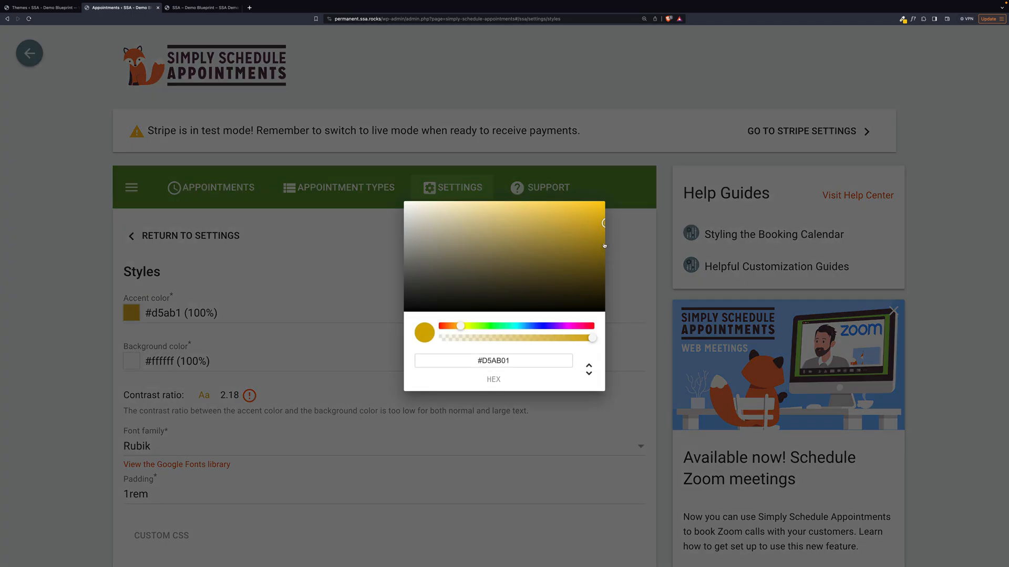
left_click_drag(603, 223, 605, 236)
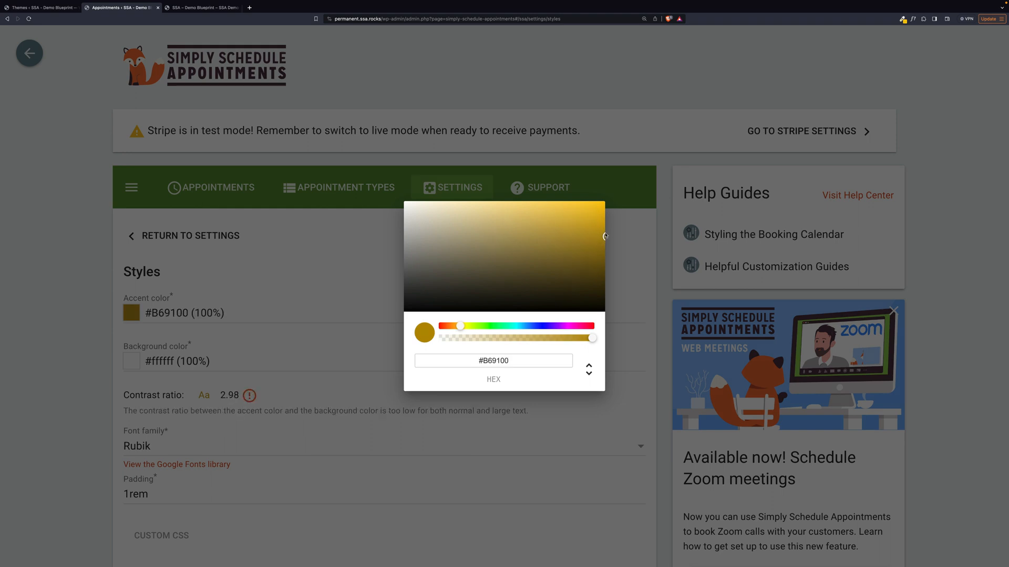
left_click(382, 269)
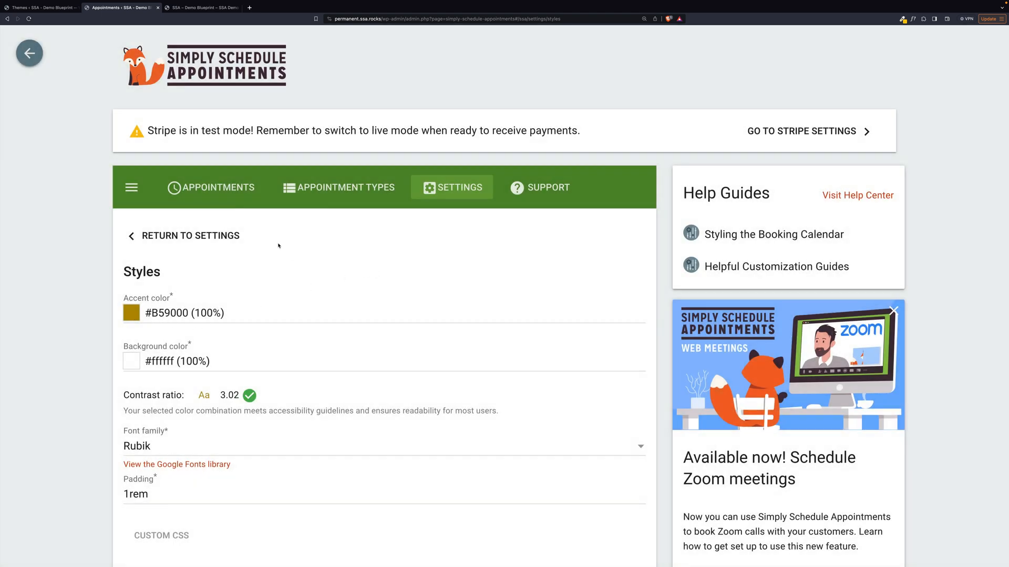
scroll(473, 355, "down", 3)
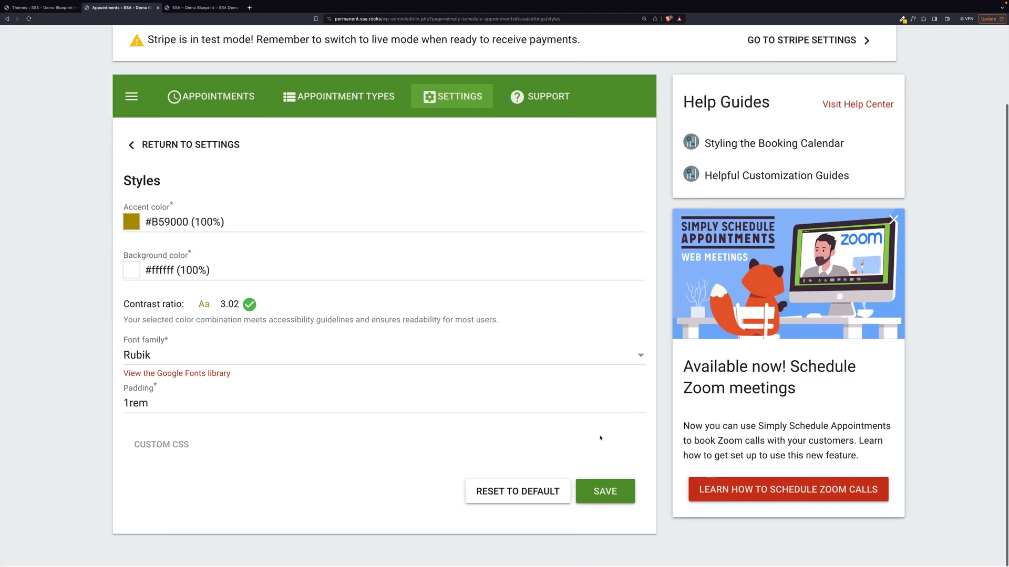
left_click(606, 493)
- On the live site choose Thursday January 11 and the 4:00 PM slot to open the Consultation Phone Call booking details
key("ctrl+Tab")
scroll(414, 459, "down", 2)
left_click(414, 459)
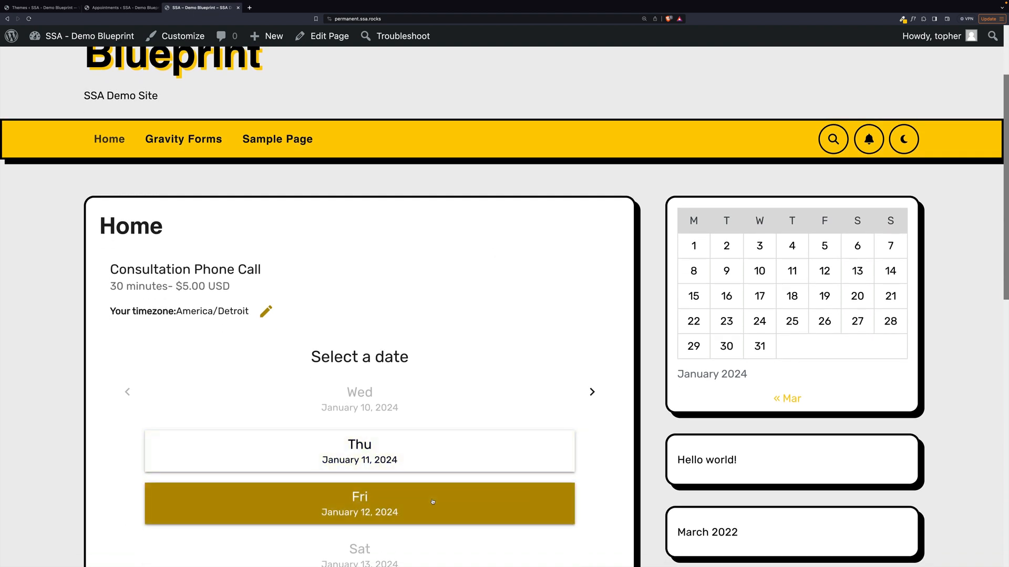
scroll(434, 468, "down", 5)
scroll(432, 502, "down", 5)
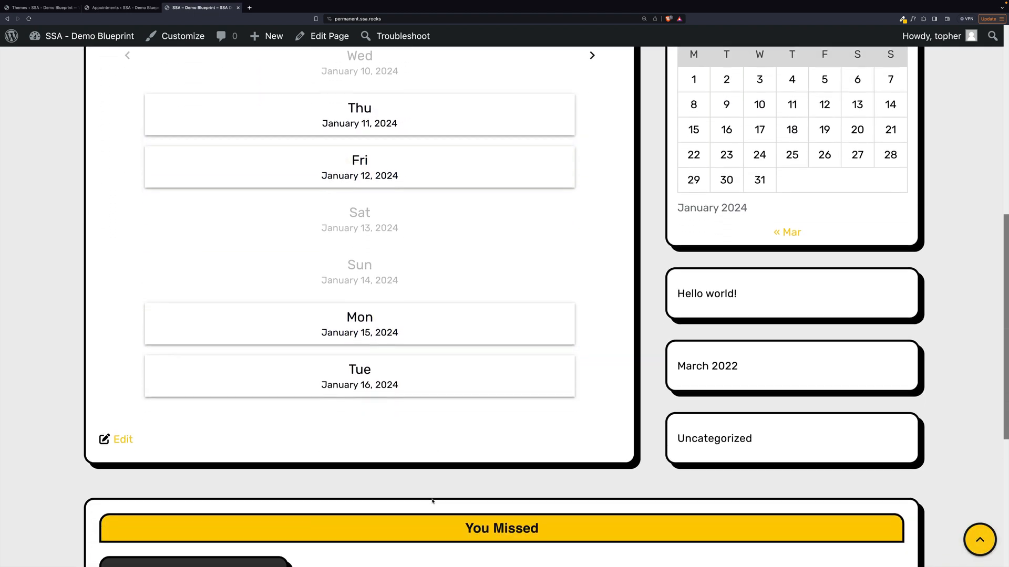
scroll(411, 348, "up", 5)
scroll(426, 379, "up", 3)
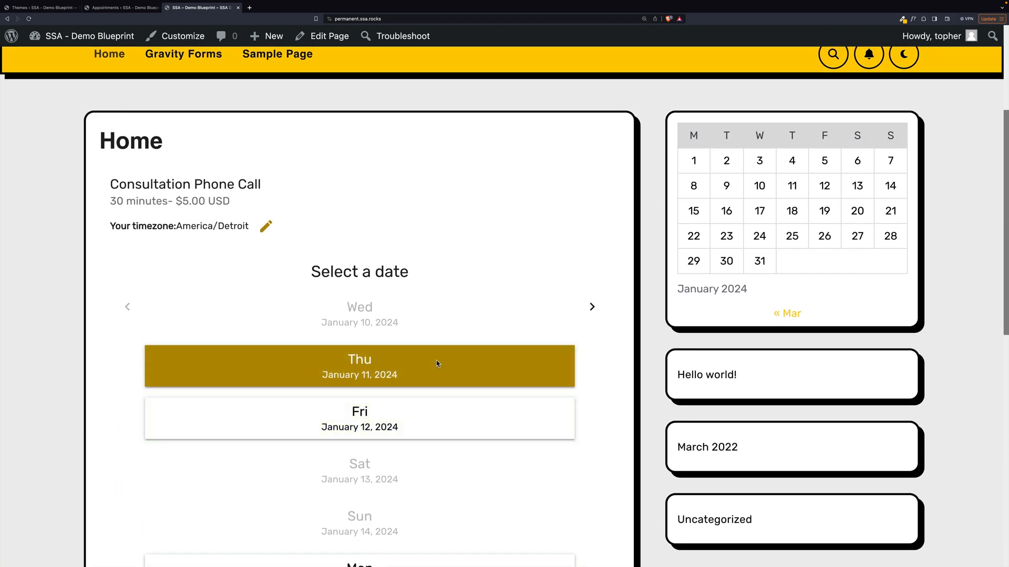
left_click(436, 364)
left_click(297, 406)
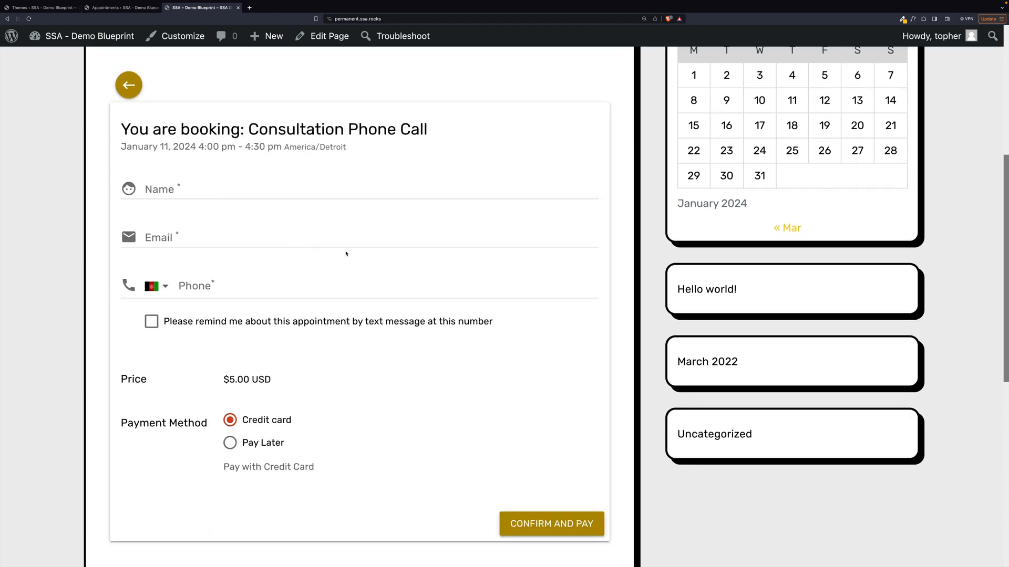
scroll(347, 254, "up", 3)
scroll(347, 254, "up", 2)
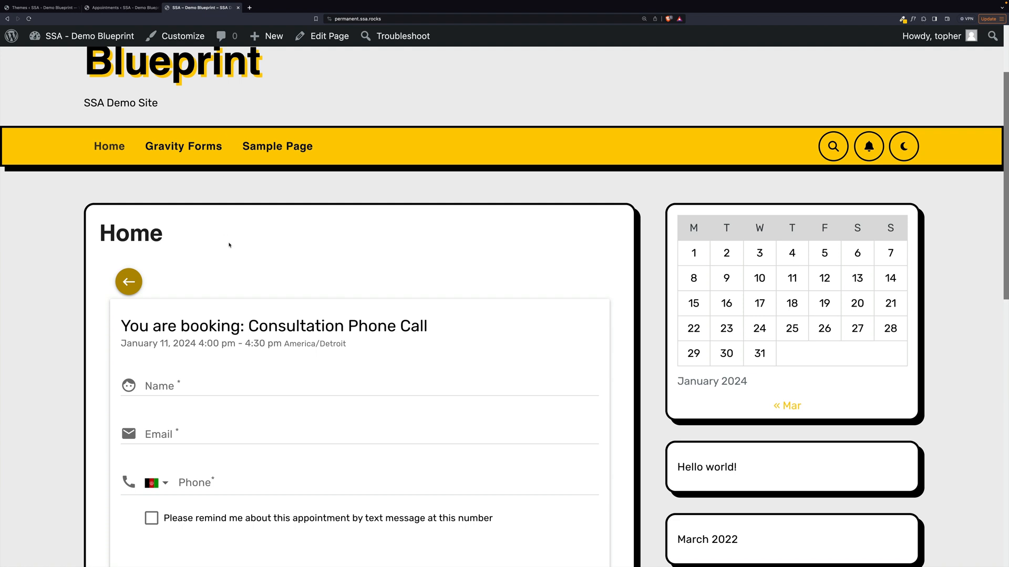